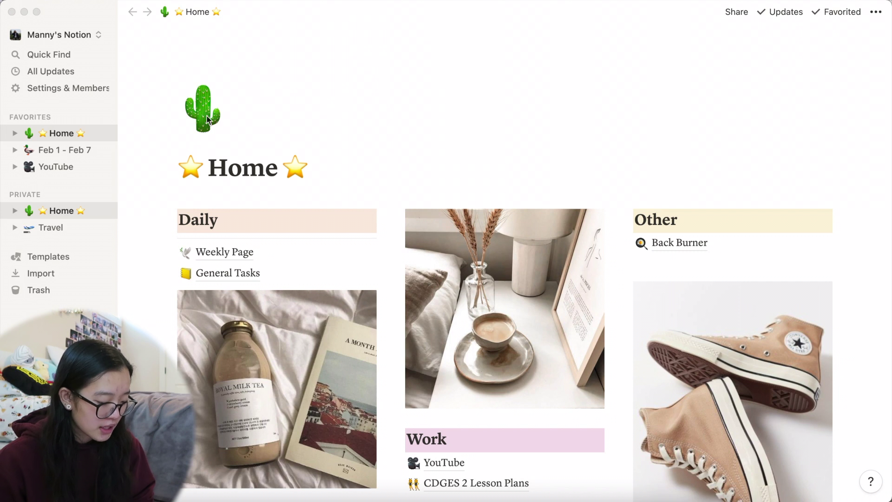
# - Look over the Home page's sections and open the General Tasks page listed under Daily
pyautogui.scroll(-4, 439, 368)
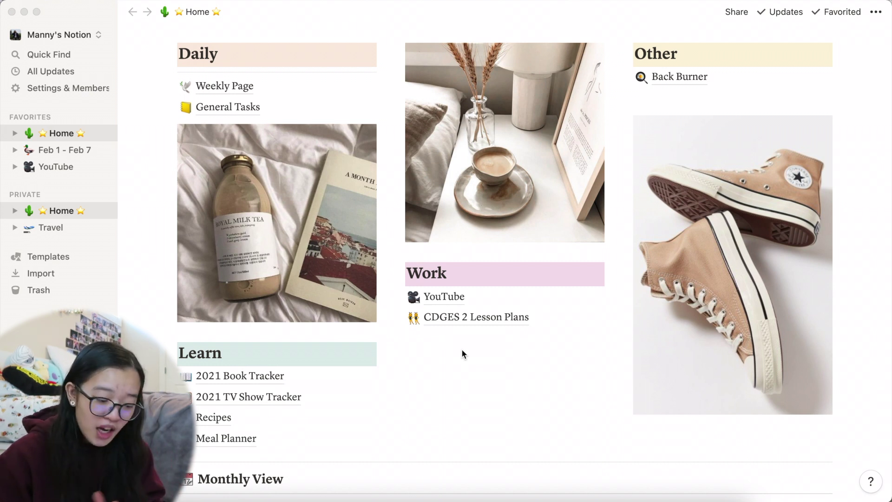
pyautogui.scroll(1, 462, 352)
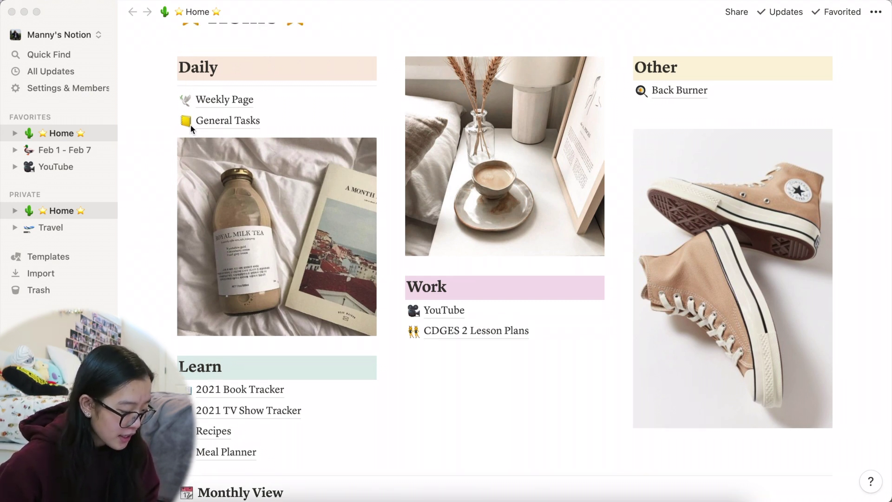
pyautogui.click(153, 63)
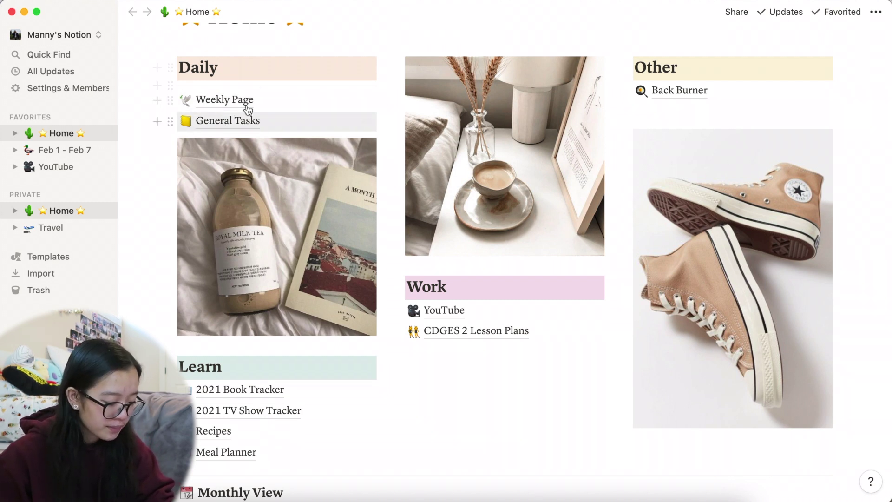
pyautogui.click(207, 128)
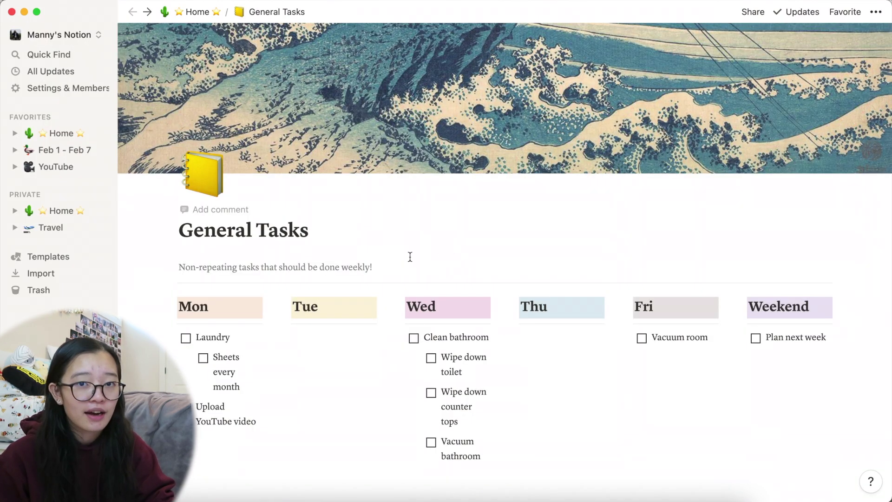
# - Look through the weekday and weekend checklists on the General Tasks page
pyautogui.scroll(-1, 410, 257)
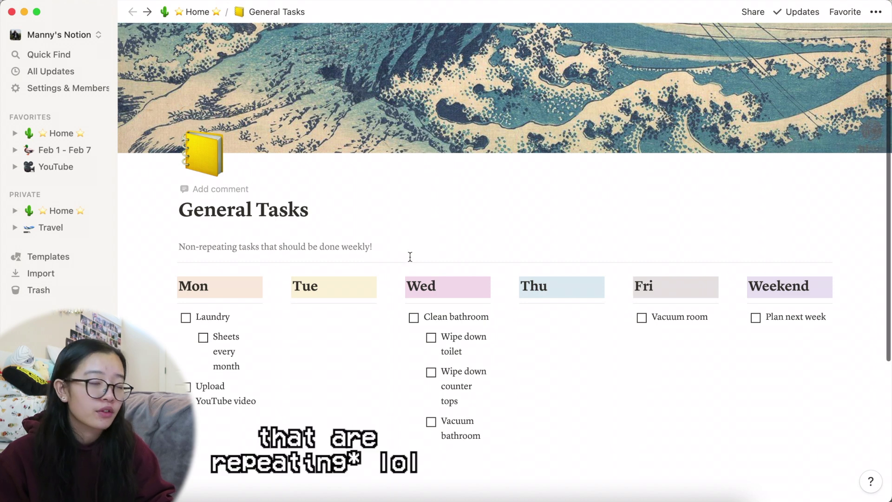
pyautogui.scroll(-2, 410, 257)
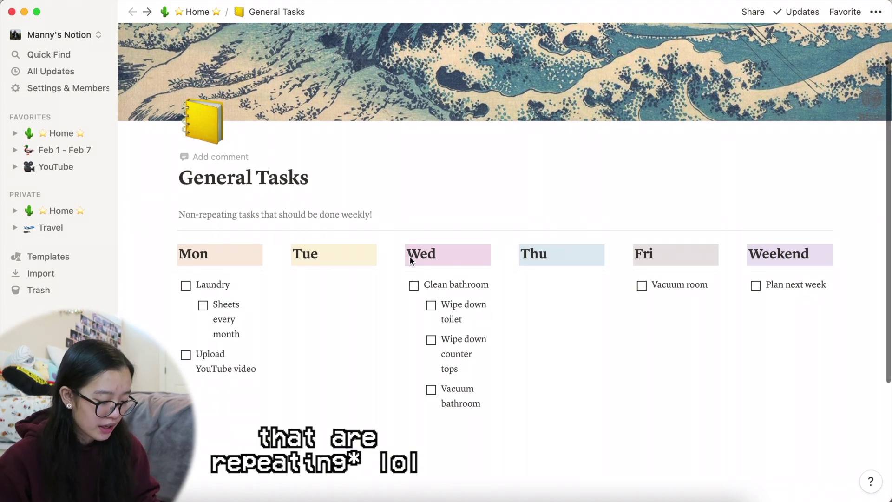
pyautogui.scroll(-2, 410, 257)
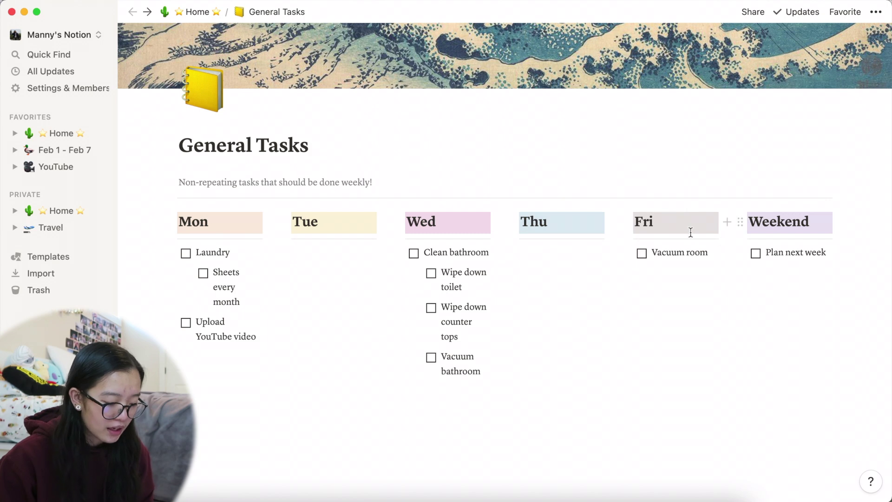
pyautogui.scroll(-5, 771, 335)
pyautogui.scroll(8, 770, 335)
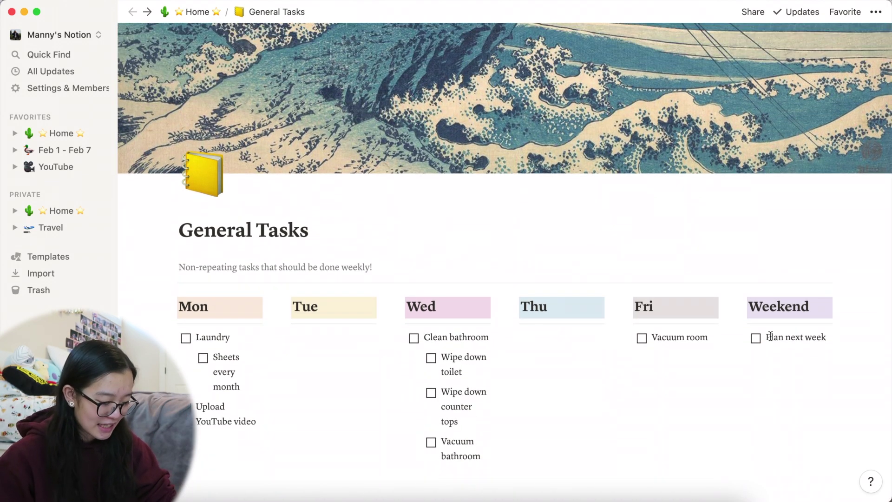
pyautogui.scroll(-1, 428, 229)
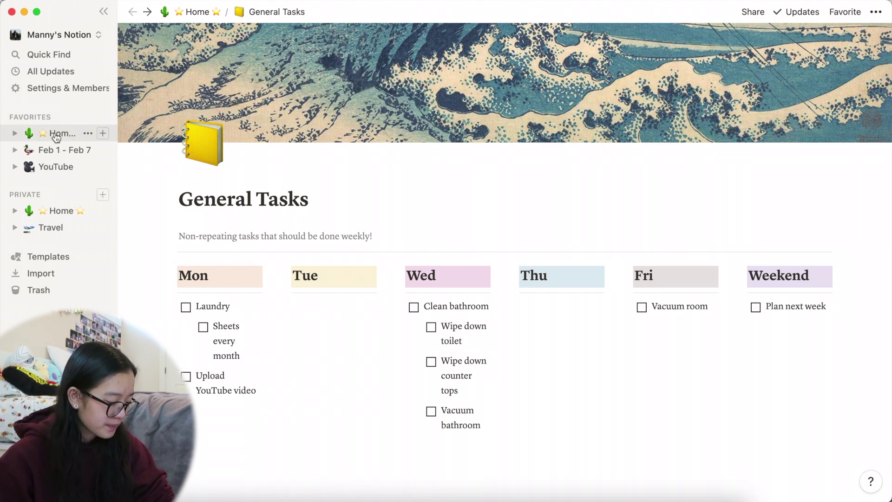
# - Return to the Home page and open the Weekly Page Template inside Weekly Page
pyautogui.click(56, 134)
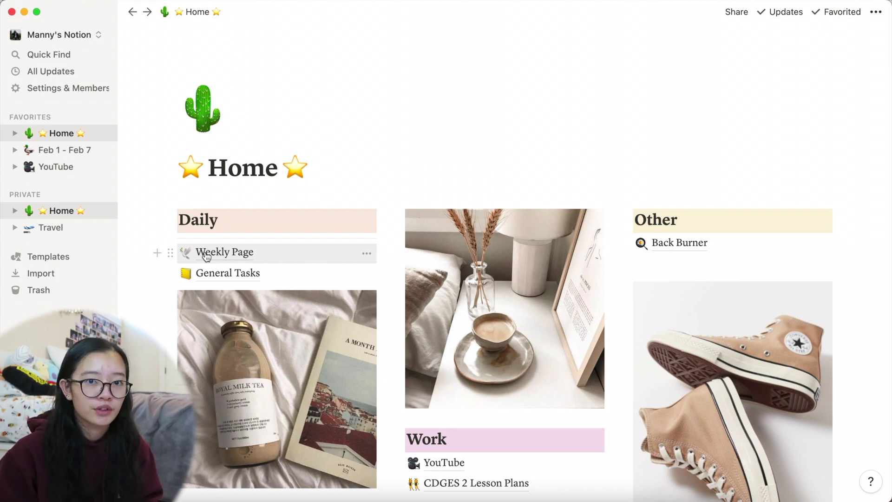
pyautogui.click(207, 255)
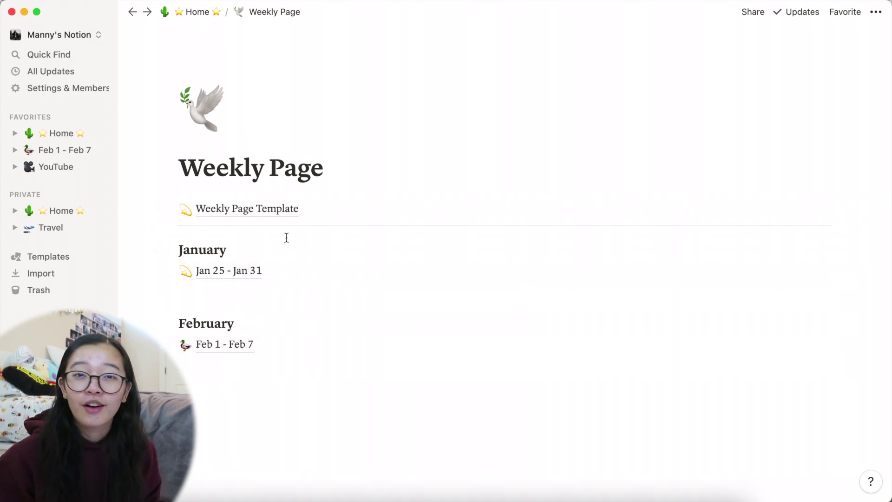
pyautogui.click(267, 208)
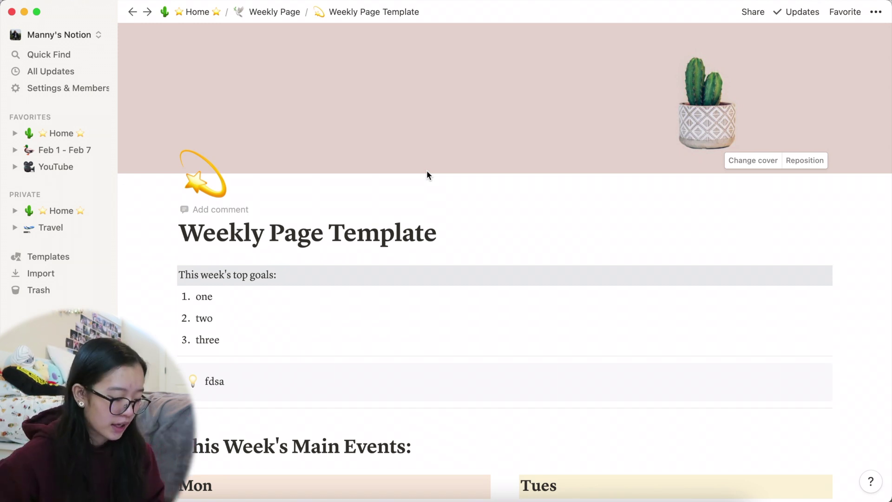
# - Replace the template page's title with "Feb 1 -7"
pyautogui.scroll(-1, 428, 175)
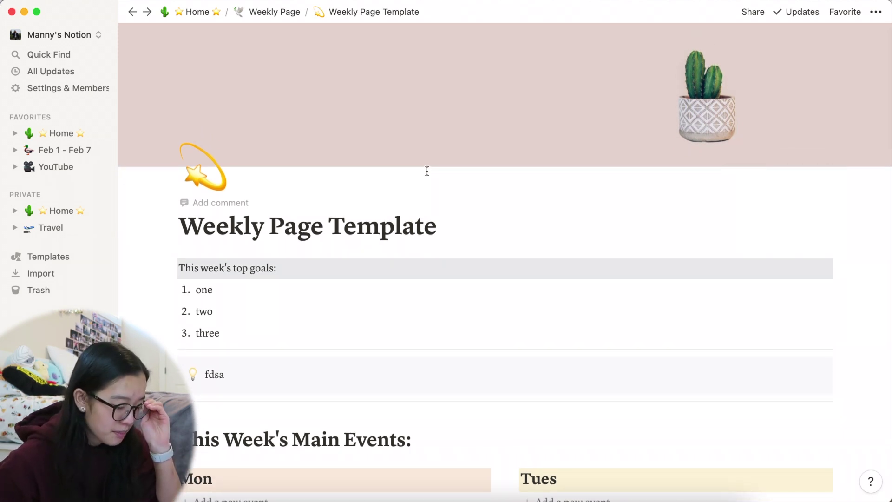
pyautogui.moveTo(444, 211); pyautogui.dragTo(165, 233)
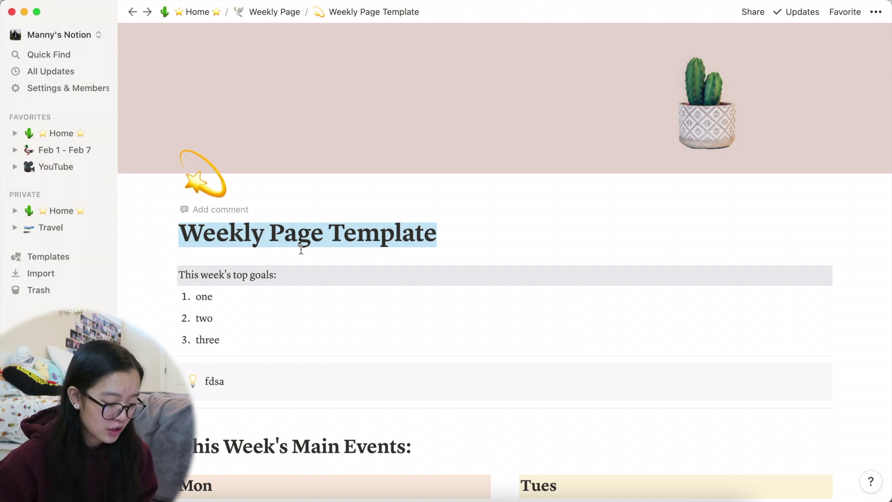
pyautogui.write('Feb')
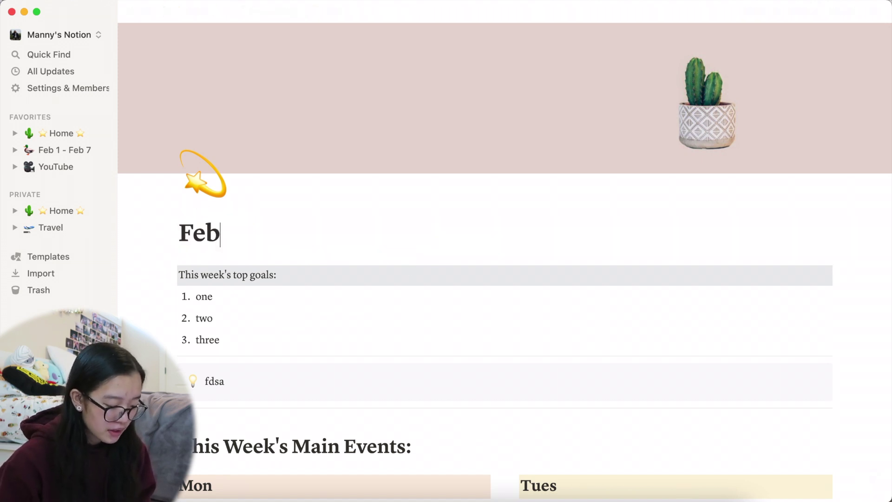
pyautogui.write(' 1 -7')
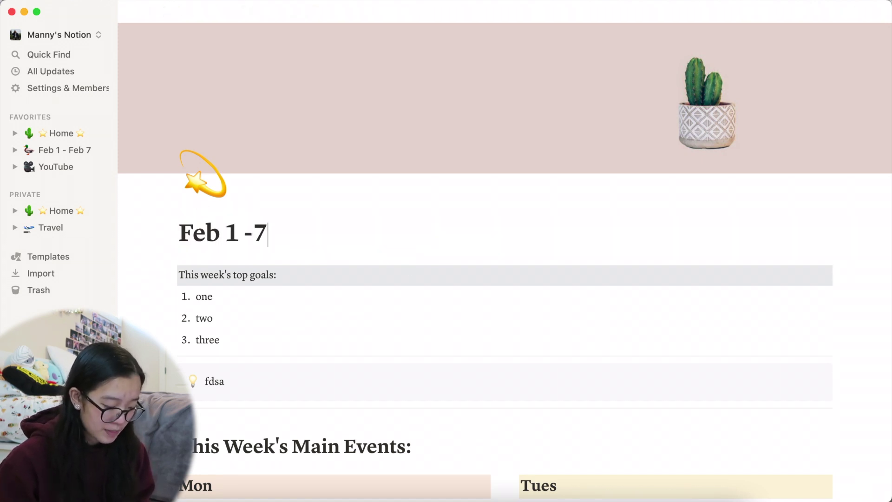
pyautogui.press('BackSpace')
pyautogui.press('BackSpace')
pyautogui.press('BackSpace')
pyautogui.press('BackSpace')
pyautogui.press('BackSpace')
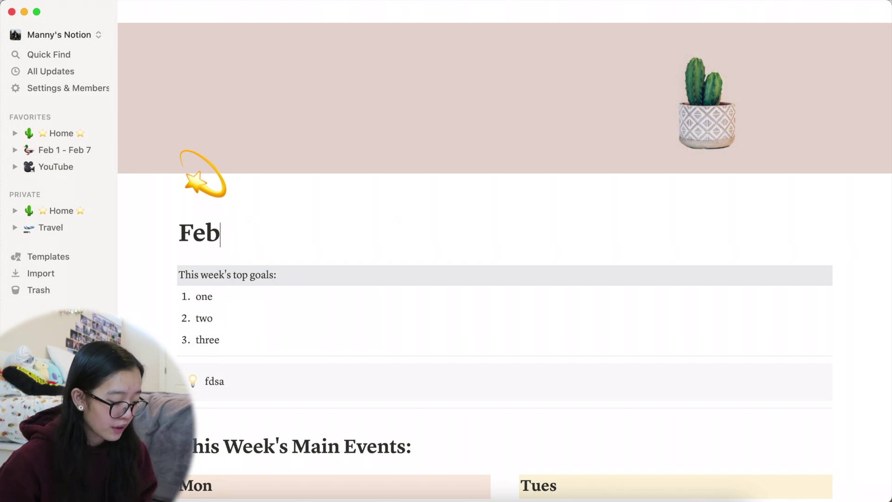
pyautogui.write('1 -7')
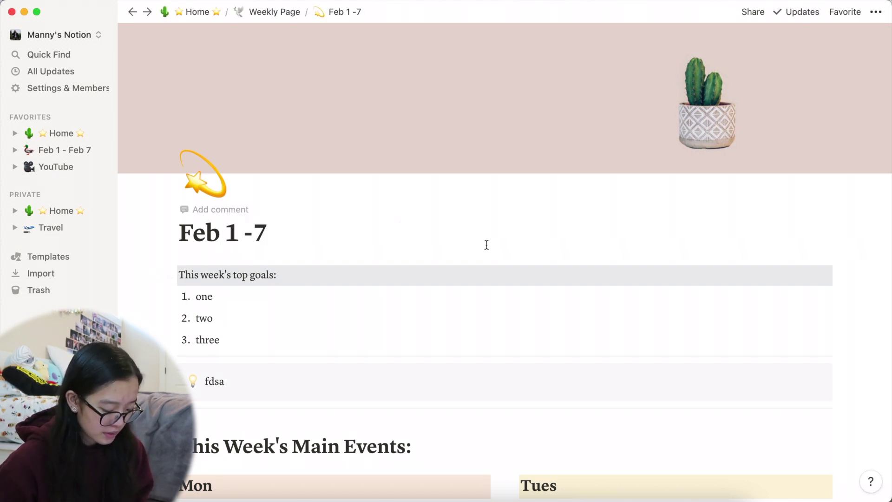
# - Restore the page title to "Weekly Page Template"
pyautogui.moveTo(301, 232); pyautogui.dragTo(174, 231)
pyautogui.write('We')
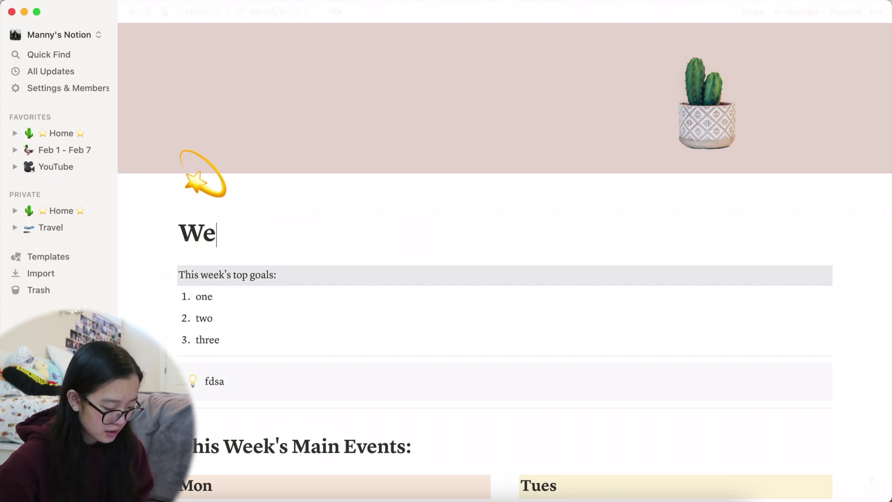
pyautogui.write('ekly Page Template')
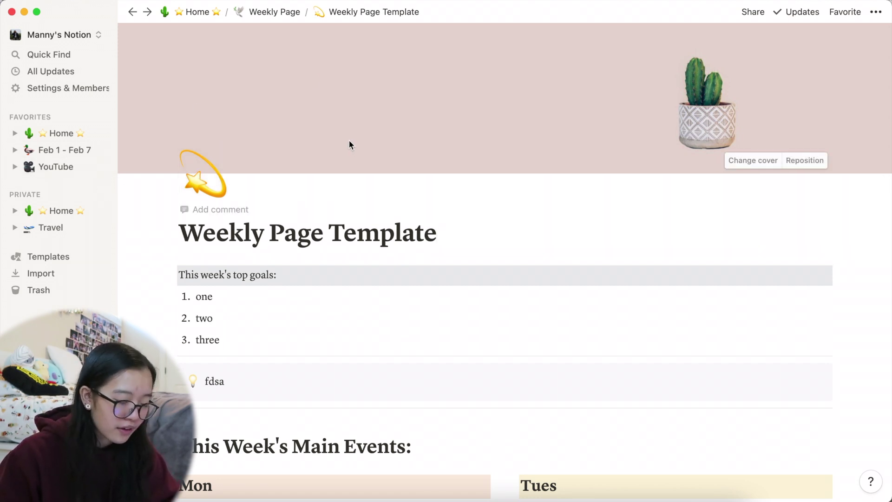
# - Examine the template's top goals list, callout block and main events section
pyautogui.scroll(-1, 478, 368)
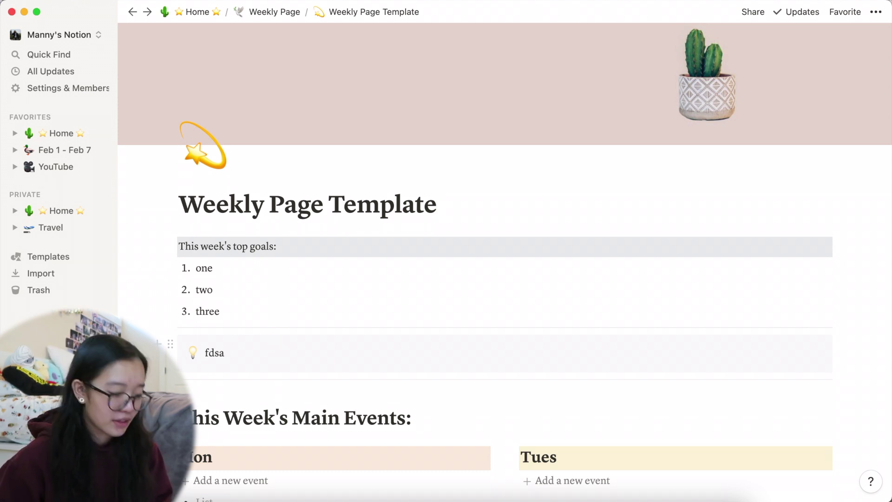
pyautogui.scroll(-2, 267, 280)
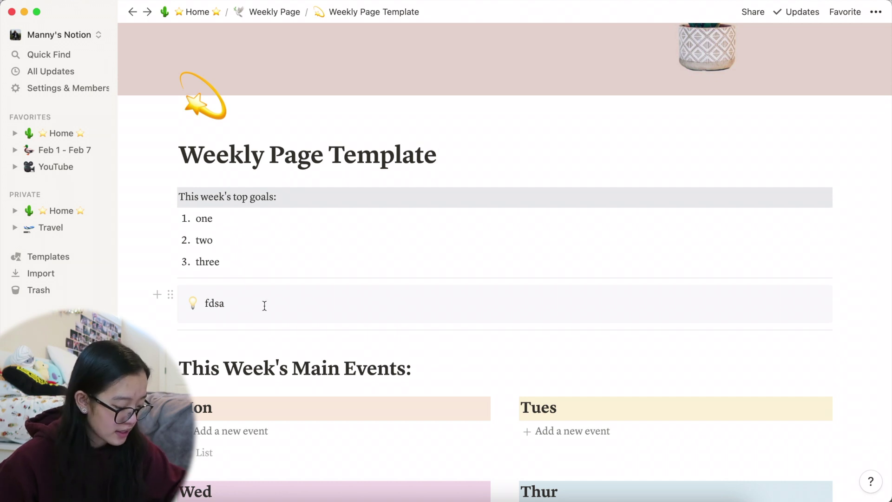
pyautogui.moveTo(243, 303); pyautogui.dragTo(200, 304)
pyautogui.click(230, 305)
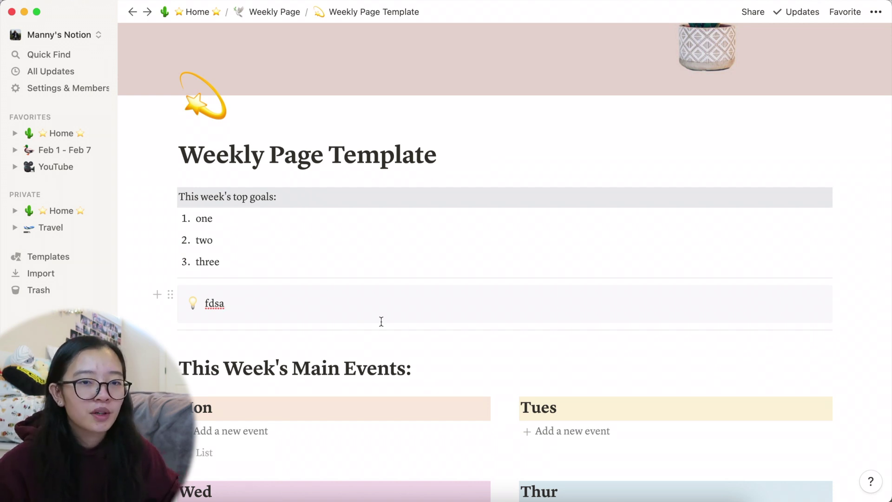
pyautogui.scroll(-5, 381, 321)
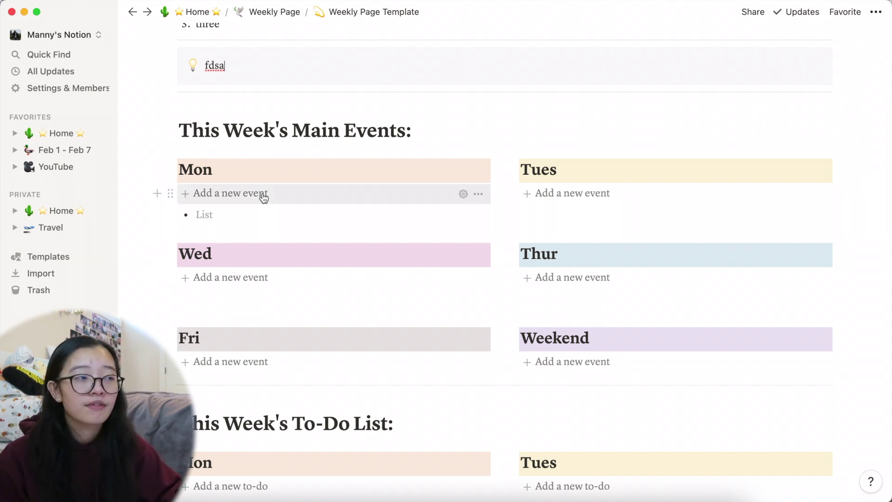
# - In This Week's Main Events, add "CPSC Midterm" under Mon and "Submit Work Hours" under Thur
pyautogui.click(237, 207)
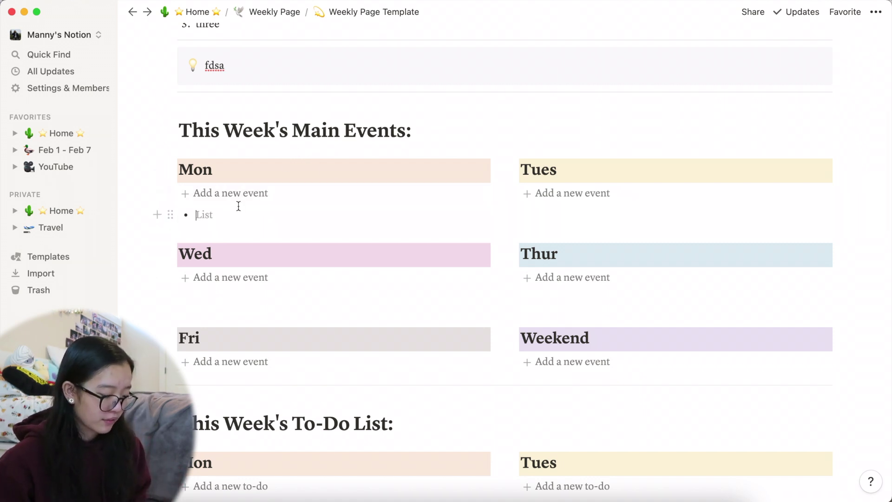
pyautogui.write('CPSC')
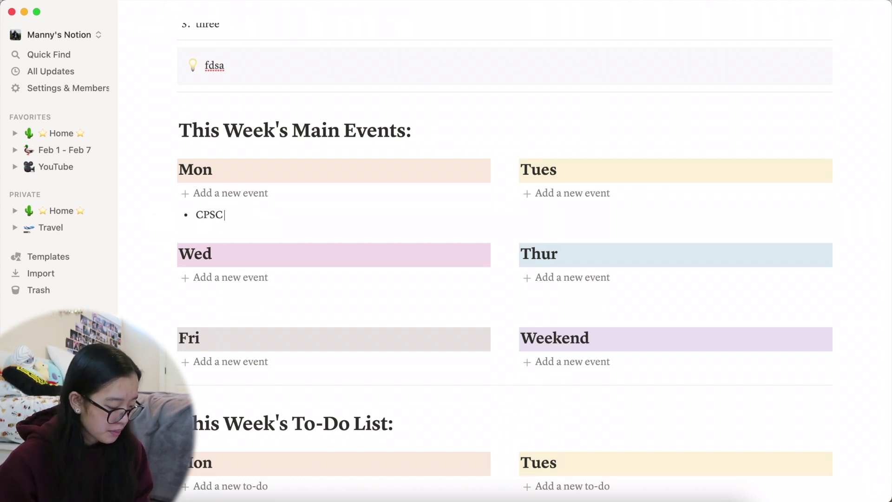
pyautogui.write(' Midterm')
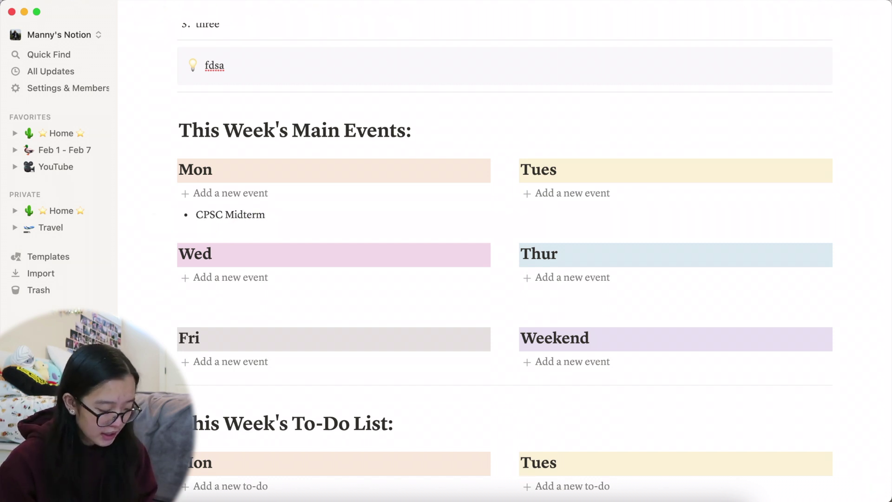
pyautogui.click(643, 277)
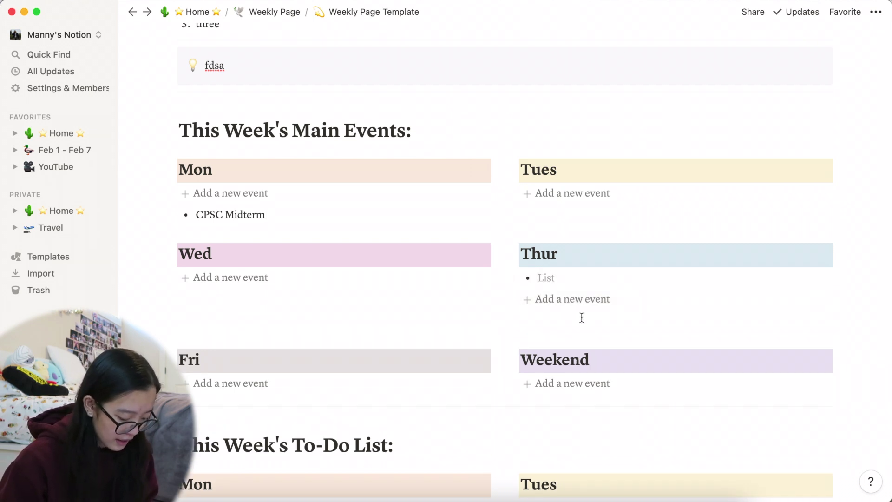
pyautogui.write('Submit W')
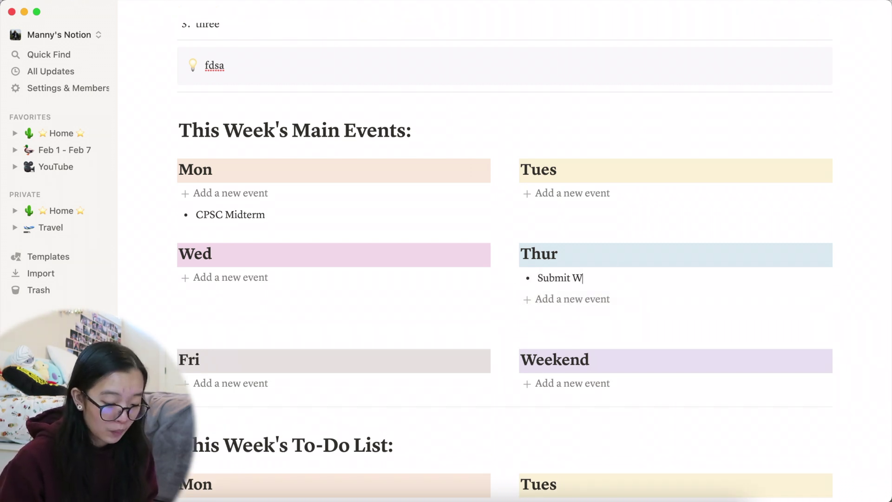
pyautogui.write('ork Hours')
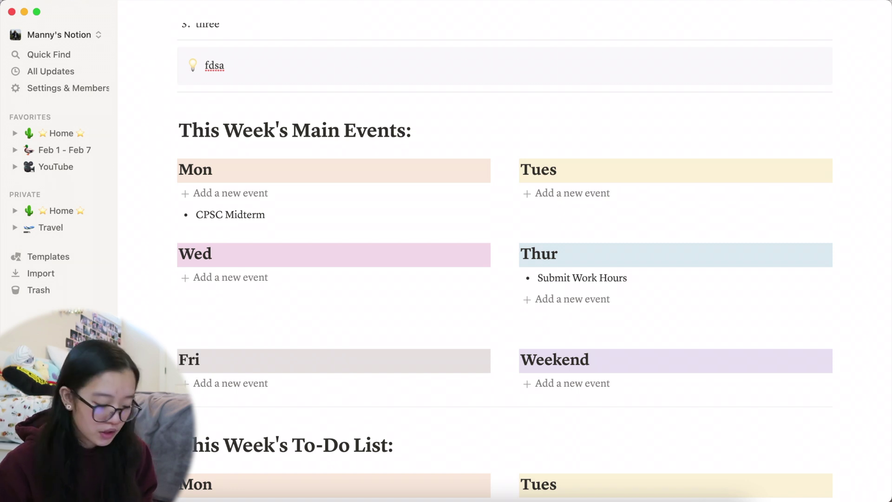
# - Add an "AC new release" event under Fri in This Week's Main Events
pyautogui.click(387, 382)
pyautogui.write('As')
pyautogui.press('BackSpace')
pyautogui.write('C new release')
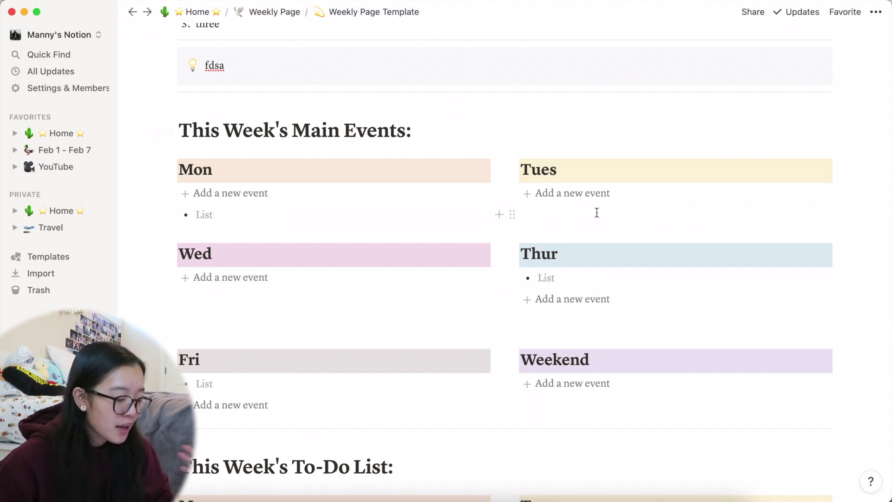
# - In This Week's Main Events, add the date 1 to the Mon heading and try 2 on the Tues heading
pyautogui.click(444, 170)
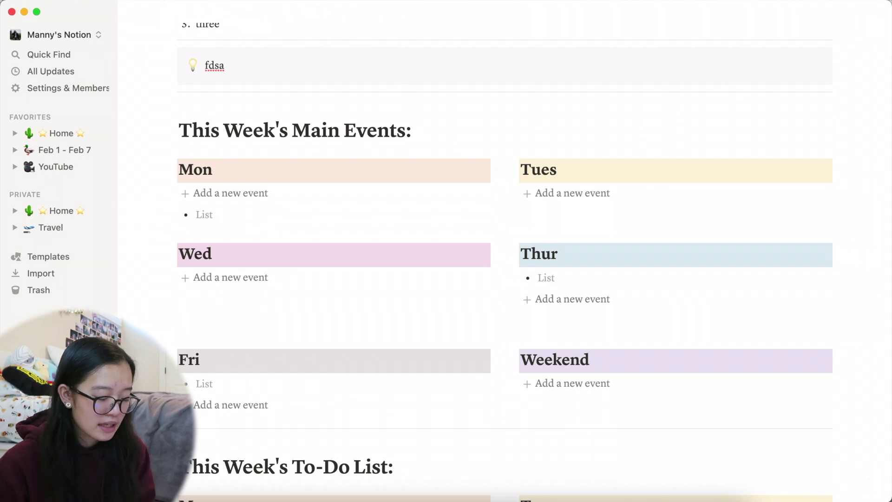
pyautogui.write('1')
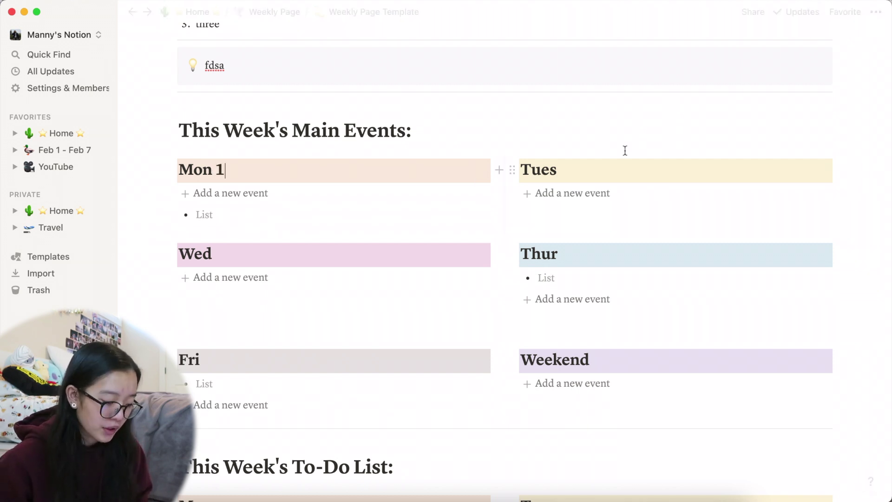
pyautogui.click(657, 170)
pyautogui.write('2')
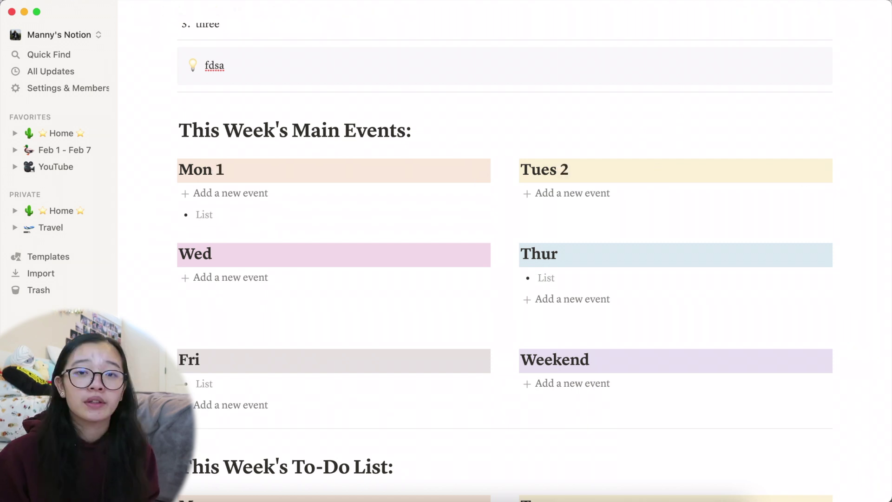
pyautogui.press('BackSpace')
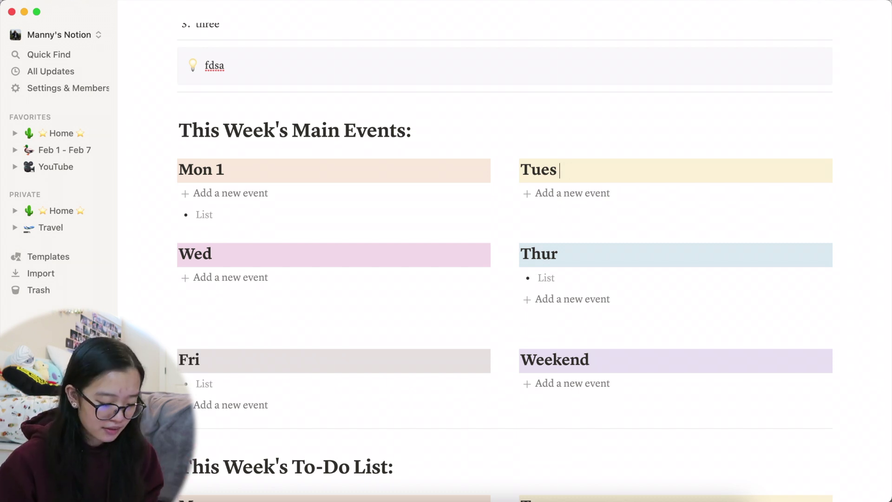
# - Add blank to-dos under Thur in This Week's To-Do List
pyautogui.scroll(-10, 355, 241)
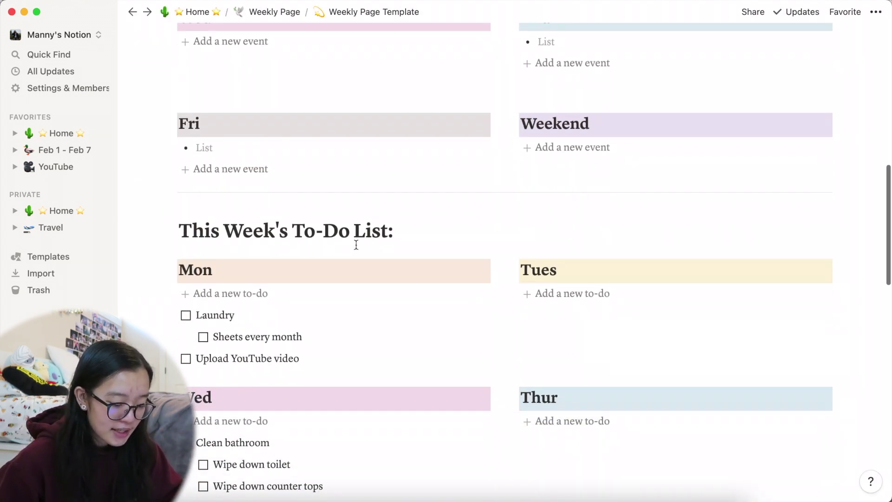
pyautogui.scroll(-2, 356, 245)
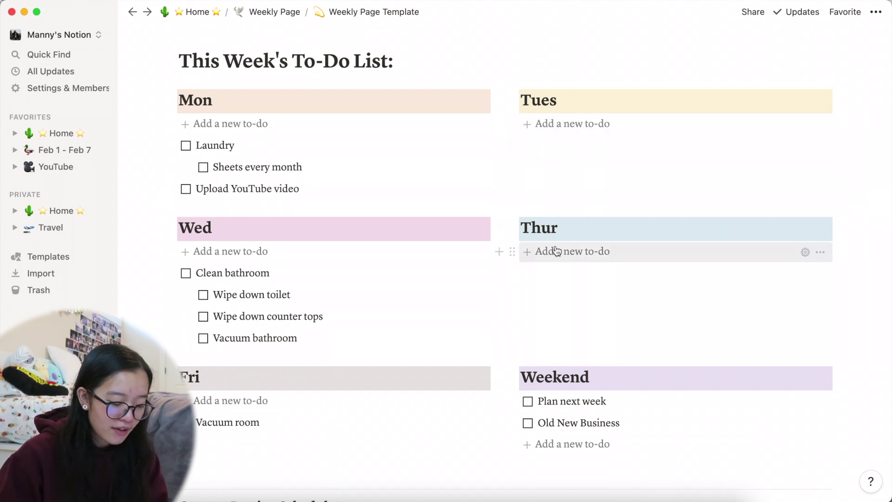
pyautogui.click(583, 256)
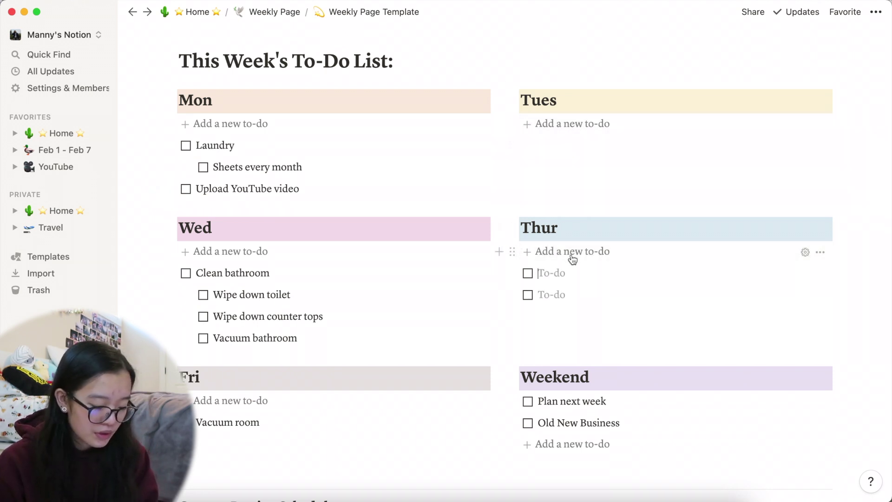
pyautogui.click(572, 255)
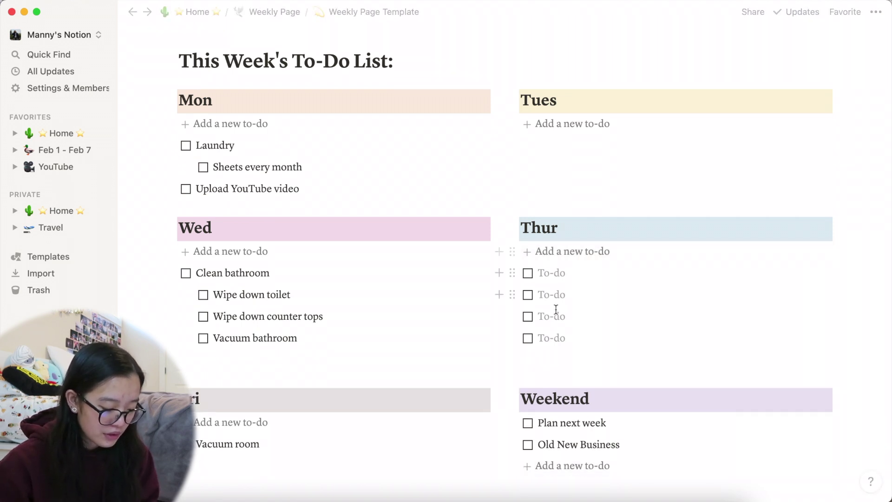
# - Remove all the blank to-dos from under Thur in This Week's To-Do List
pyautogui.press('BackSpace')
pyautogui.press('BackSpace')
pyautogui.press('BackSpace')
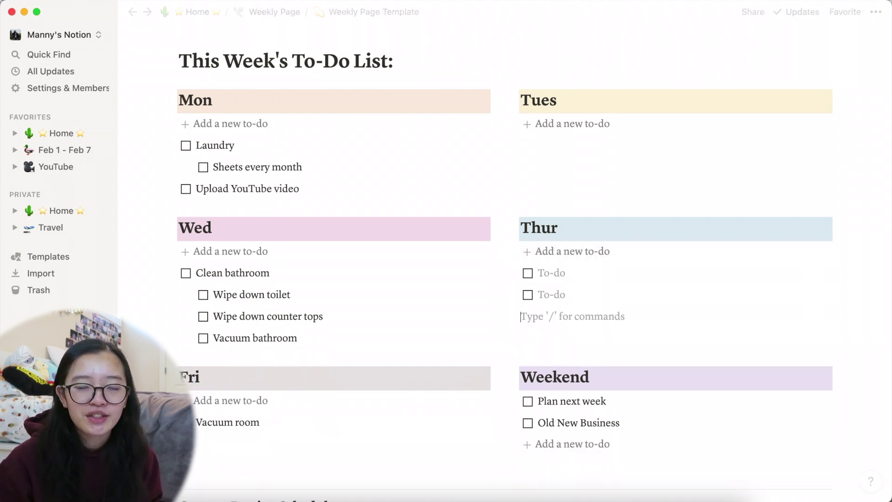
pyautogui.press('BackSpace')
pyautogui.press('BackSpace')
pyautogui.press('BackSpace')
pyautogui.press('BackSpace')
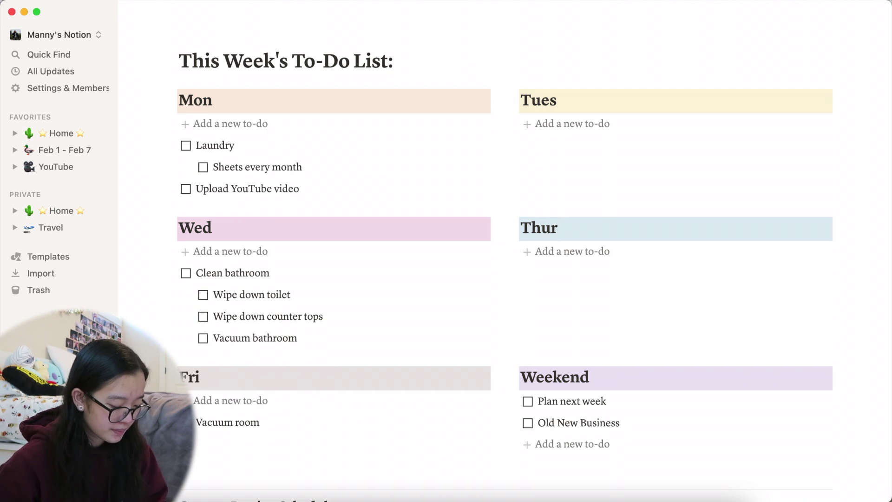
# - Add the date 2 to the Mon heading and 3 to the Tues heading in This Week's To-Do List
pyautogui.scroll(5, 467, 117)
pyautogui.scroll(-4, 468, 118)
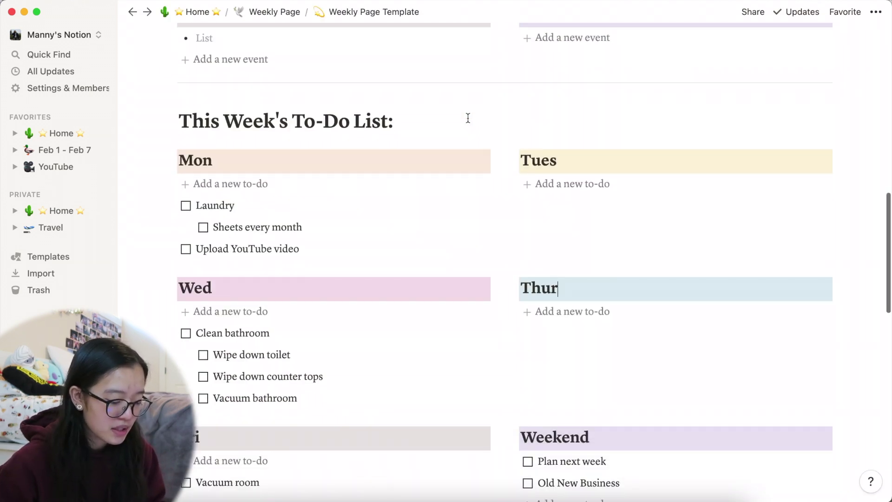
pyautogui.click(246, 155)
pyautogui.write('2')
pyautogui.click(567, 157)
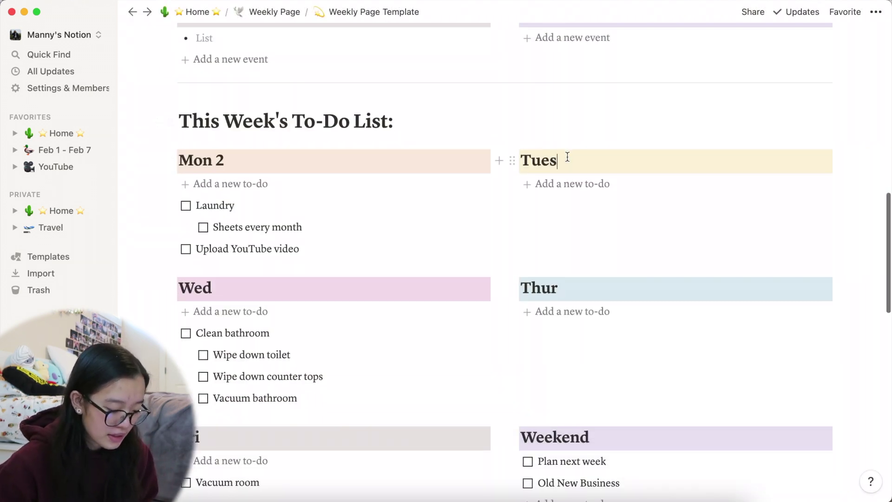
pyautogui.write('3')
# - Remove the date numbers from the Tues and Mon headings in This Week's To-Do List
pyautogui.press('BackSpace')
pyautogui.press('BackSpace')
pyautogui.click(230, 165)
pyautogui.press('BackSpace')
pyautogui.press('BackSpace')
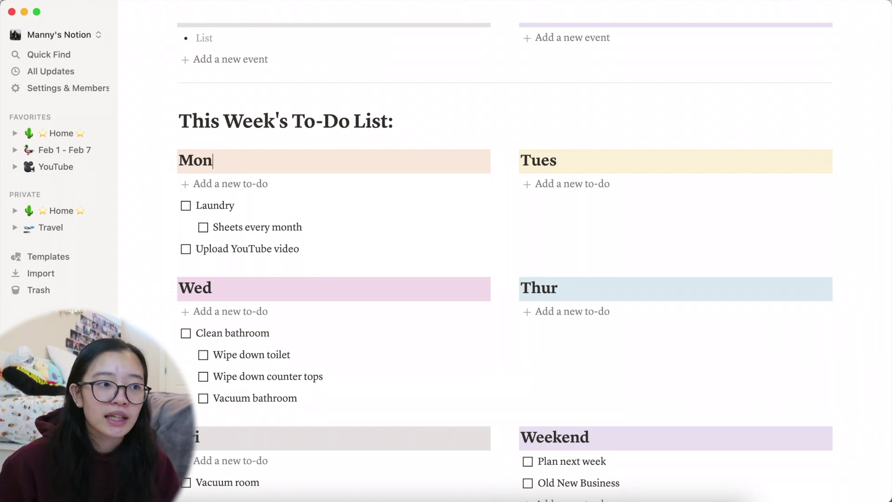
# - In the Content Posting Schedule, name the first empty row "My birthday story" and tag it AOII
pyautogui.scroll(-10, 535, 260)
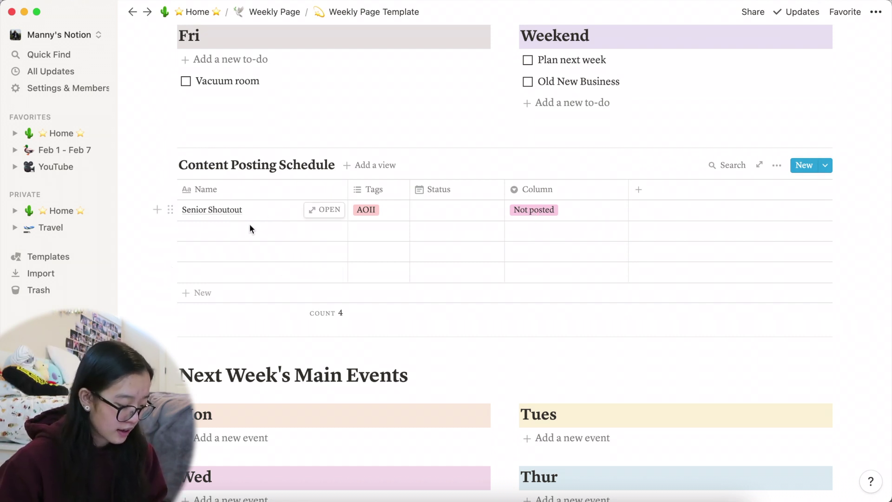
pyautogui.click(223, 238)
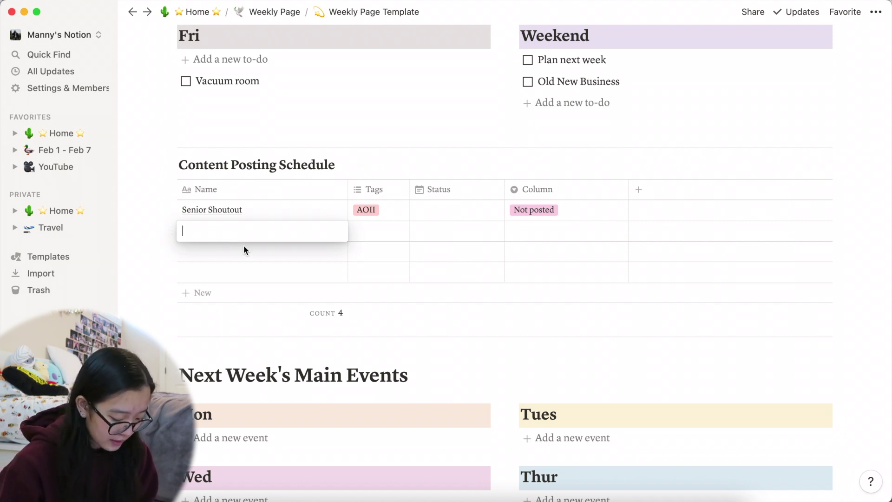
pyautogui.write('My birthday story')
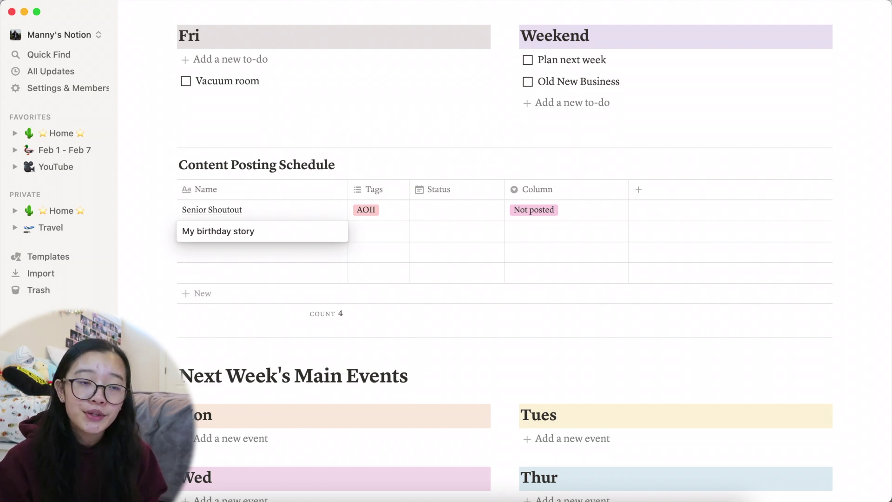
pyautogui.press('Escape')
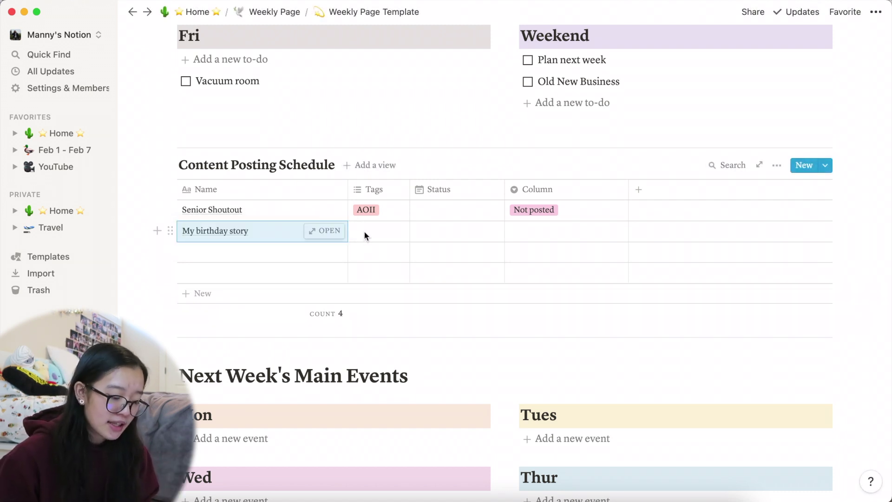
pyautogui.click(365, 235)
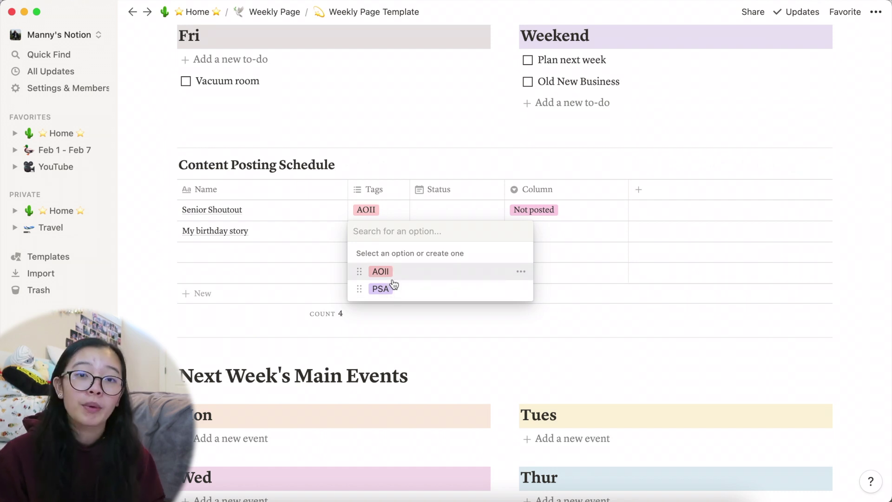
pyautogui.click(413, 271)
pyautogui.press('Escape')
# - Set the "My birthday story" row's date to Feb 6, 2021 and its posting state to Not posted
pyautogui.click(440, 237)
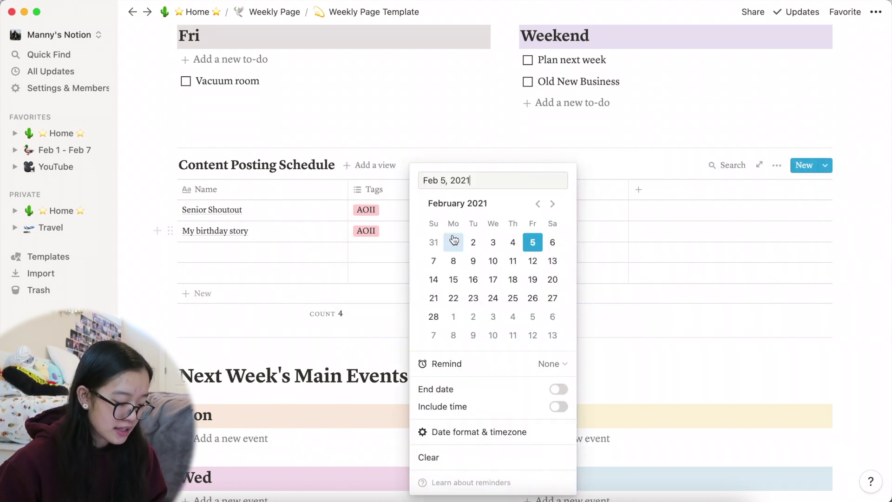
pyautogui.click(553, 242)
pyautogui.press('Escape')
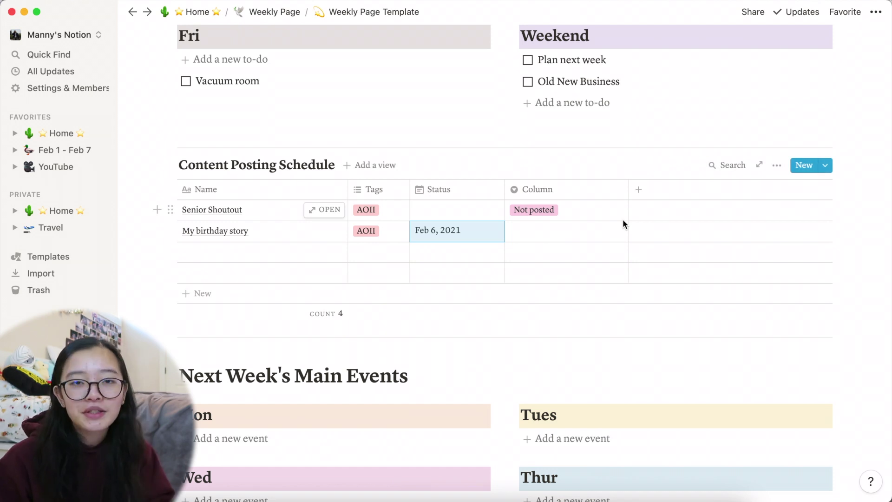
pyautogui.click(528, 233)
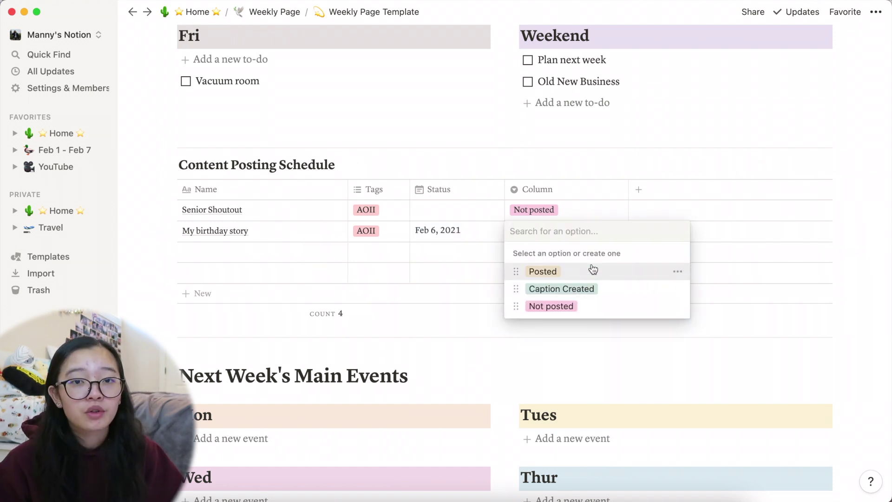
pyautogui.click(578, 307)
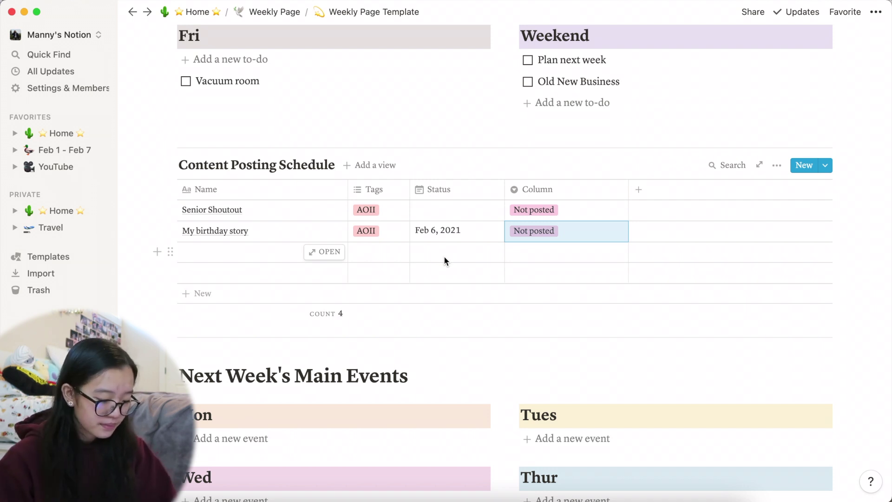
# - Add a "Marketing Midterm" event under Mon in Next Week's Main Events
pyautogui.scroll(-3, 544, 295)
pyautogui.scroll(2, 552, 285)
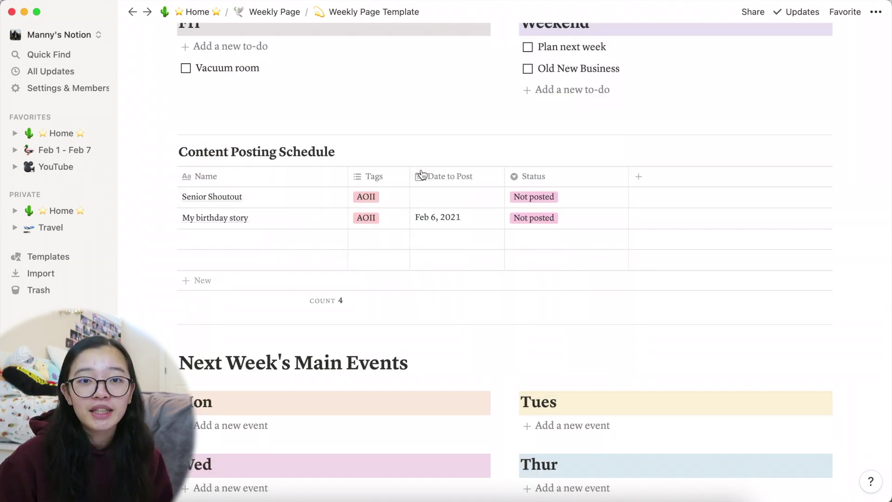
pyautogui.scroll(-5, 422, 174)
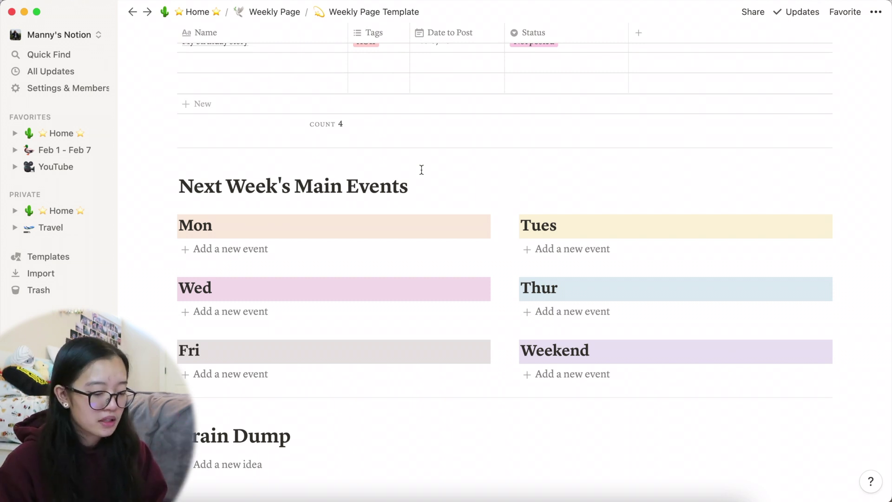
pyautogui.click(283, 246)
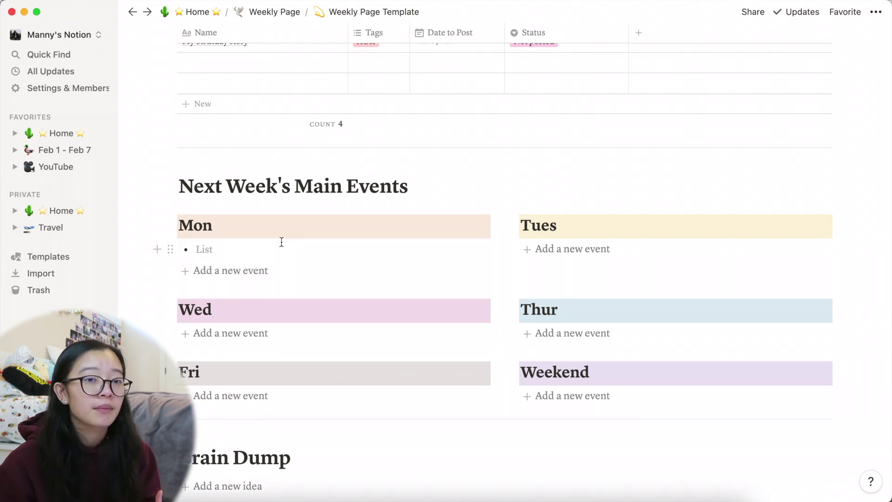
pyautogui.write('Marketin')
pyautogui.write('idterm')
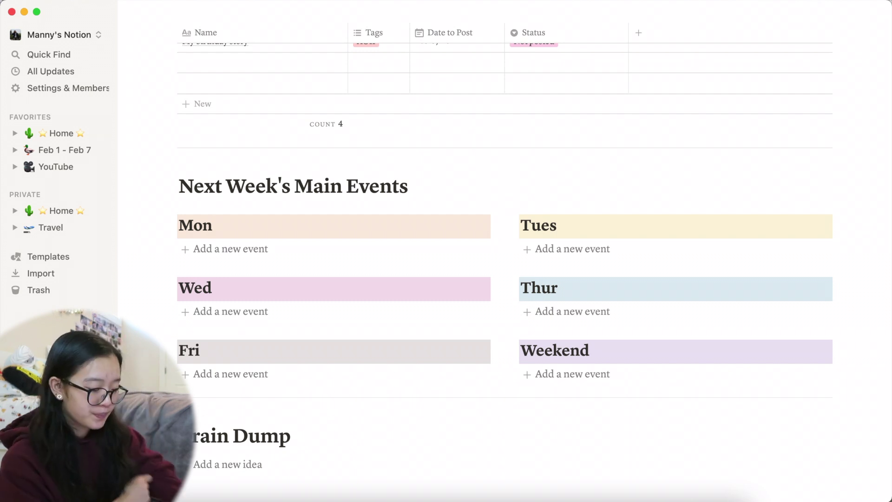
# - Examine the Brain Dump section, then review the template again from its title and top goals
pyautogui.scroll(-5, 279, 241)
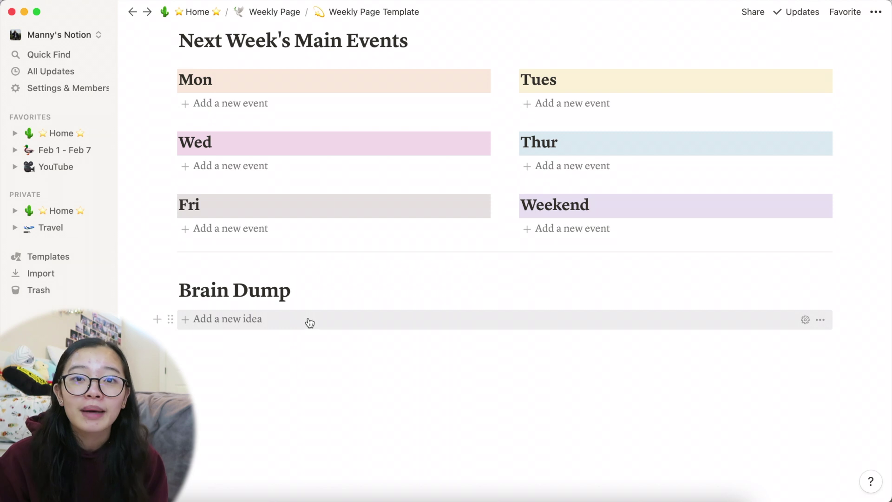
pyautogui.scroll(15, 318, 323)
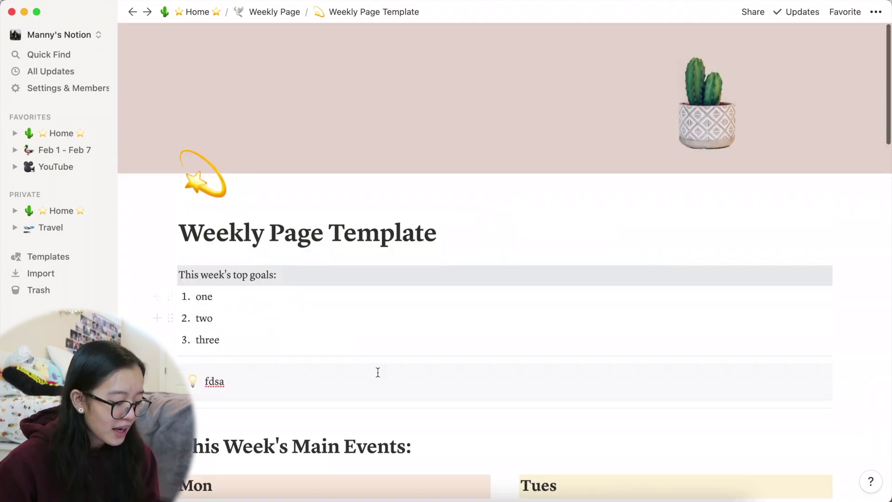
pyautogui.scroll(-2, 376, 372)
pyautogui.scroll(2, 378, 373)
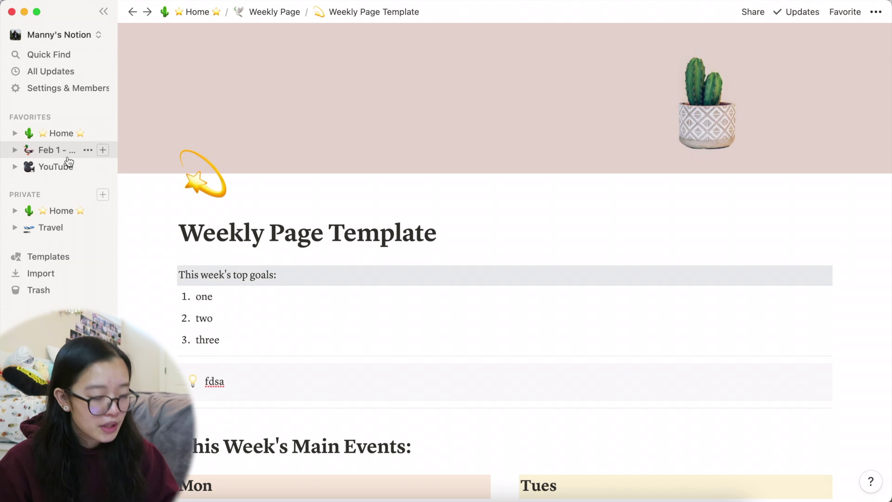
# - Open the 2021 Book Tracker from the Learn section of the Home page
pyautogui.click(59, 133)
pyautogui.scroll(-6, 420, 403)
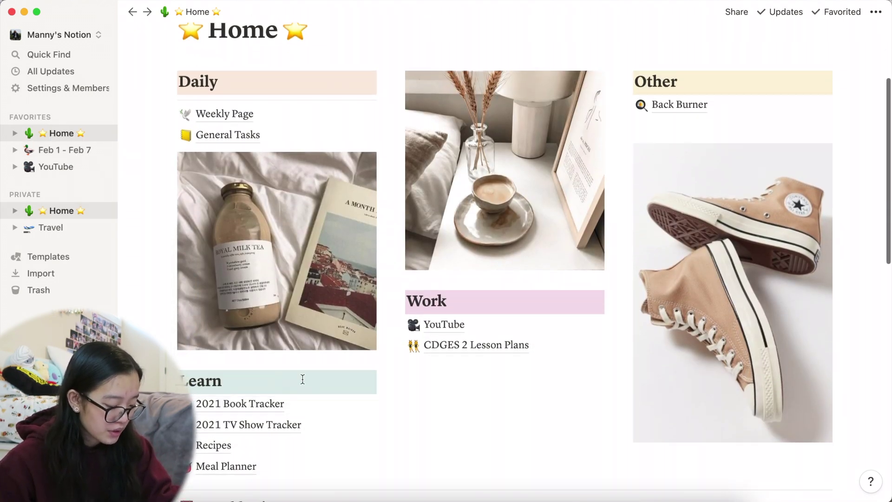
pyautogui.scroll(-3, 362, 364)
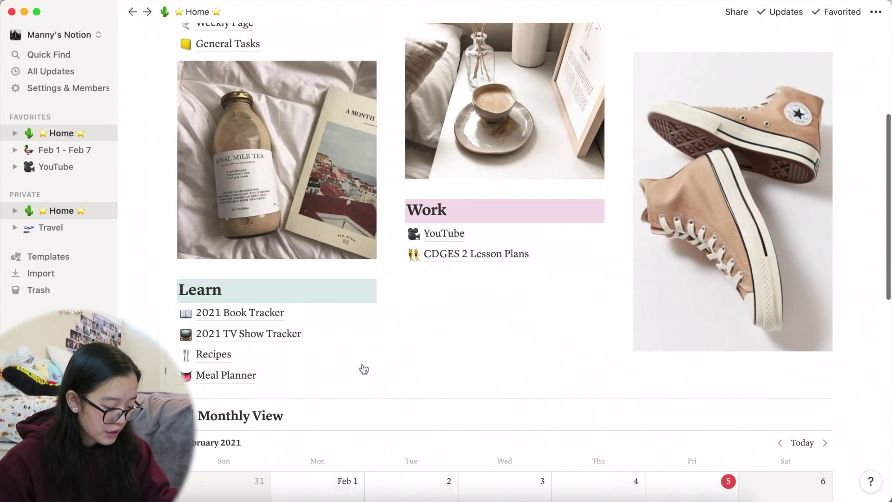
pyautogui.click(255, 319)
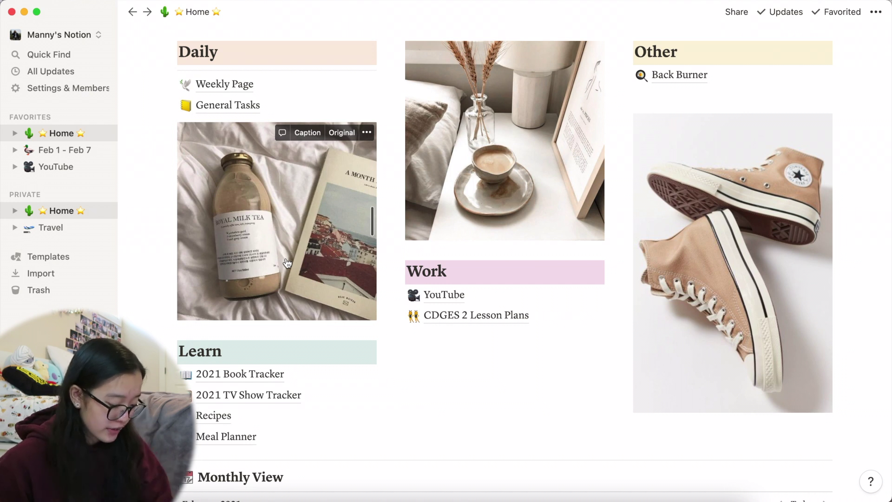
# - Open the Recipes page from Home and look across all the columns of its table
pyautogui.click(220, 415)
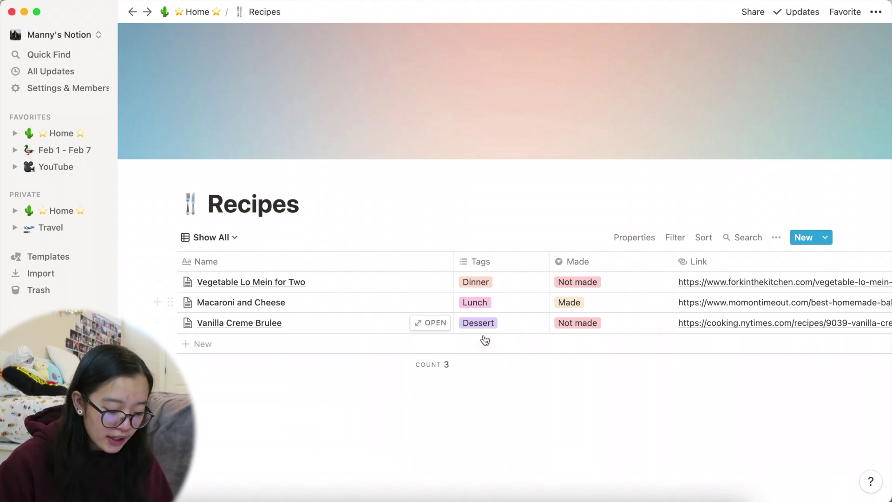
pyautogui.hscroll(1, 625, 291)
pyautogui.hscroll(3, 624, 289)
pyautogui.hscroll(-4, 601, 284)
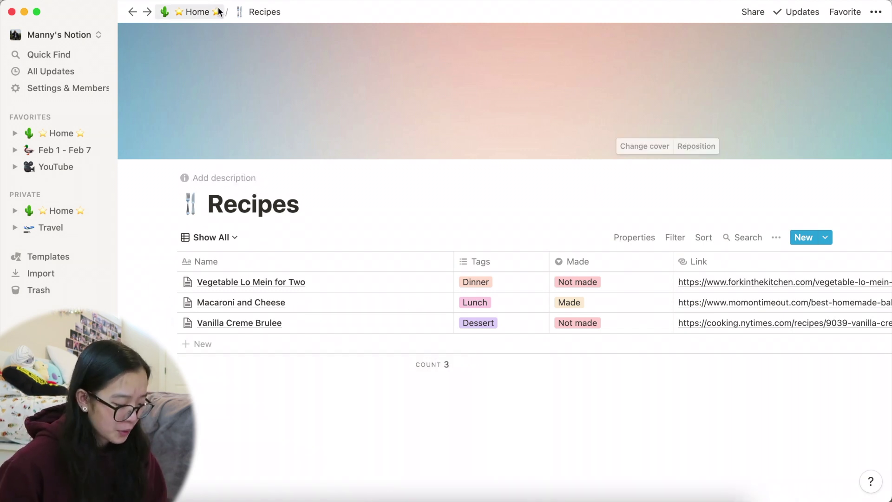
# - Return to the Home page and open the Meal Planner from its Learn section
pyautogui.click(178, 14)
pyautogui.scroll(-6, 209, 278)
pyautogui.click(214, 313)
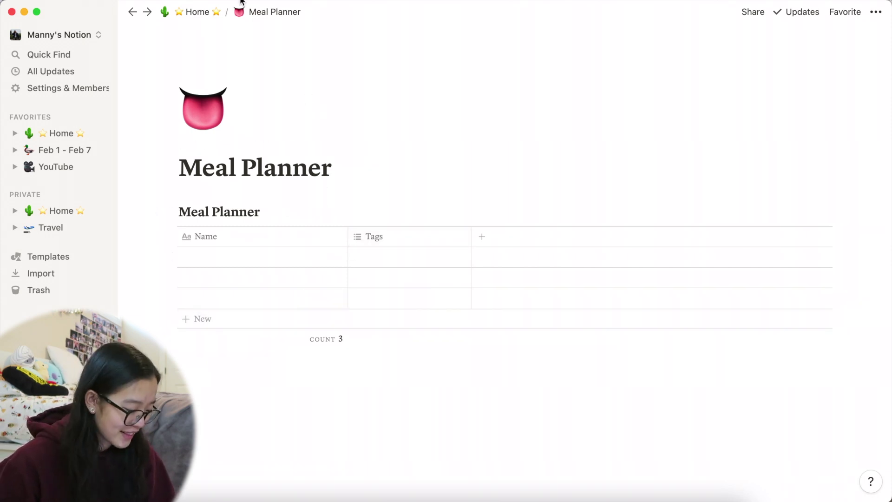
# - Return to the Home page, open YouTube from its Work section and look over the Growth Tracker
pyautogui.click(197, 12)
pyautogui.scroll(-5, 296, 362)
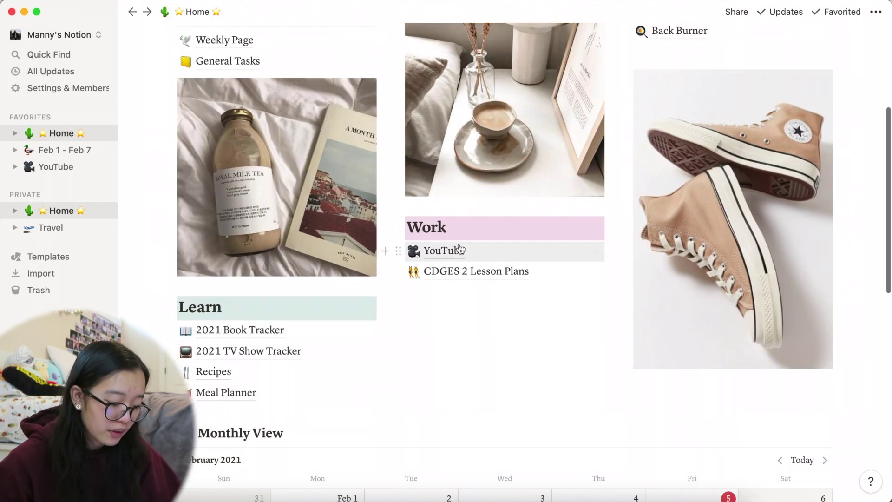
pyautogui.scroll(2, 457, 244)
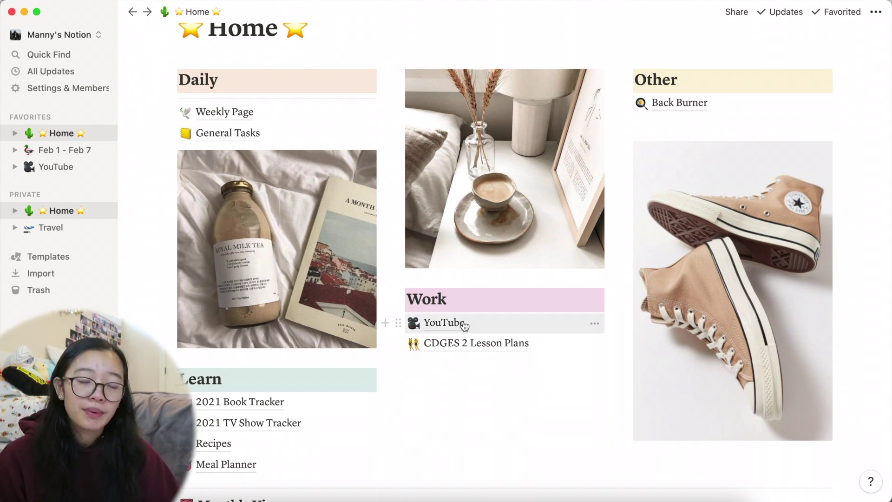
pyautogui.click(443, 322)
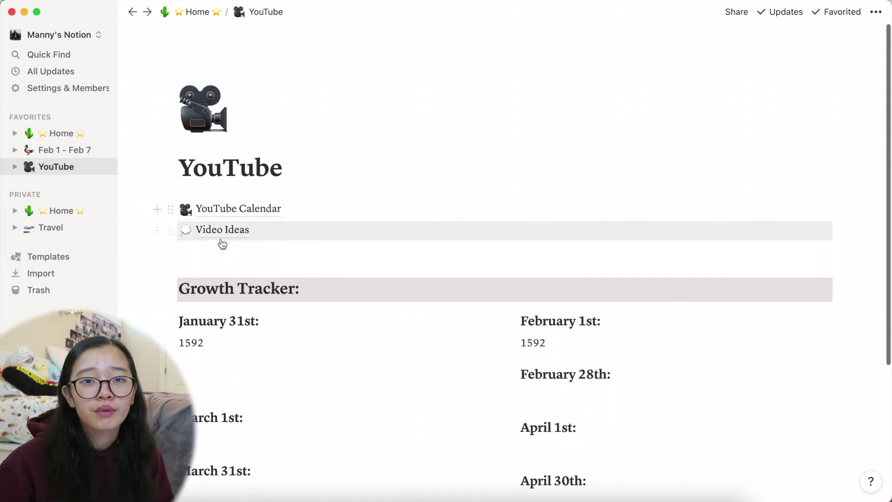
pyautogui.scroll(-3, 358, 372)
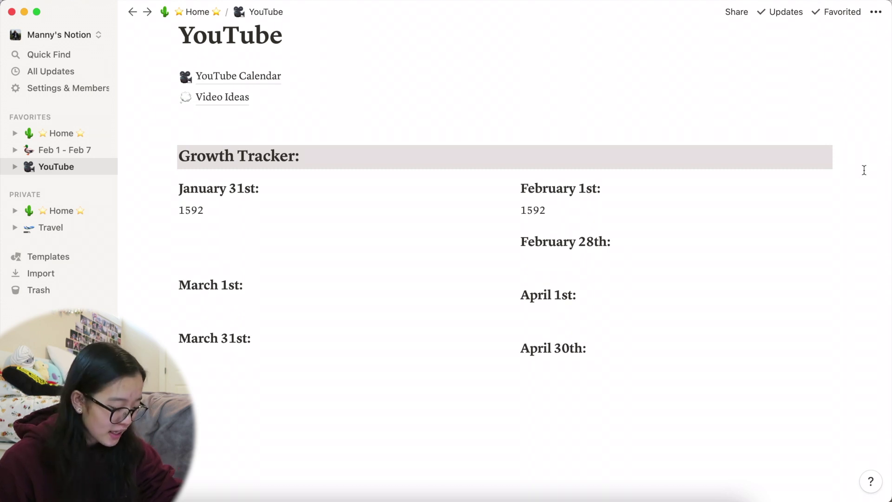
pyautogui.scroll(5, 825, 145)
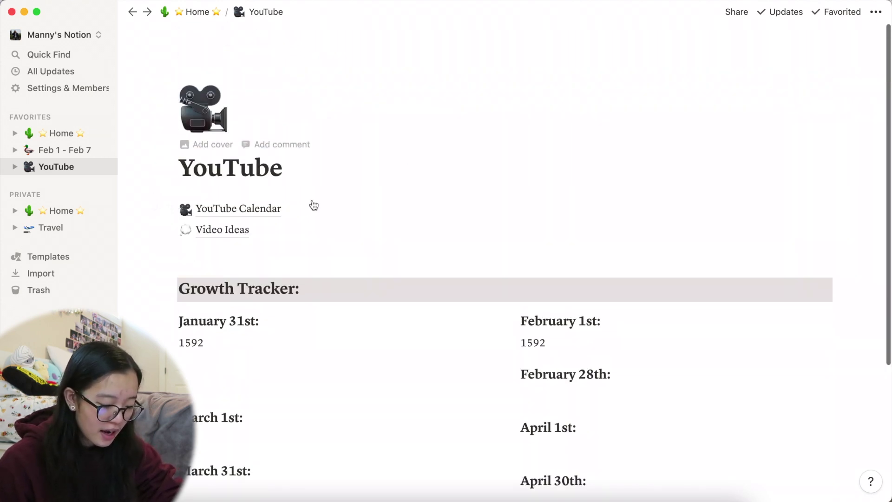
# - Open the YouTube Calendar and create a new entry titled "Notion Tour"
pyautogui.click(253, 218)
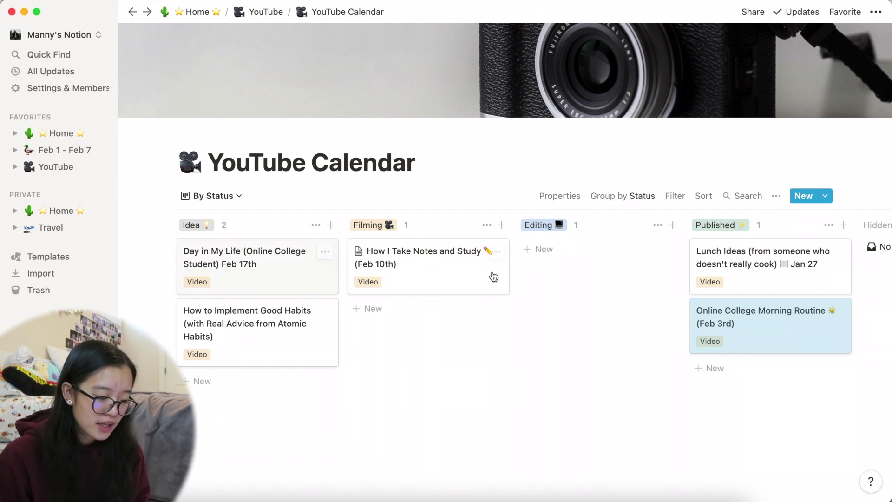
pyautogui.click(800, 204)
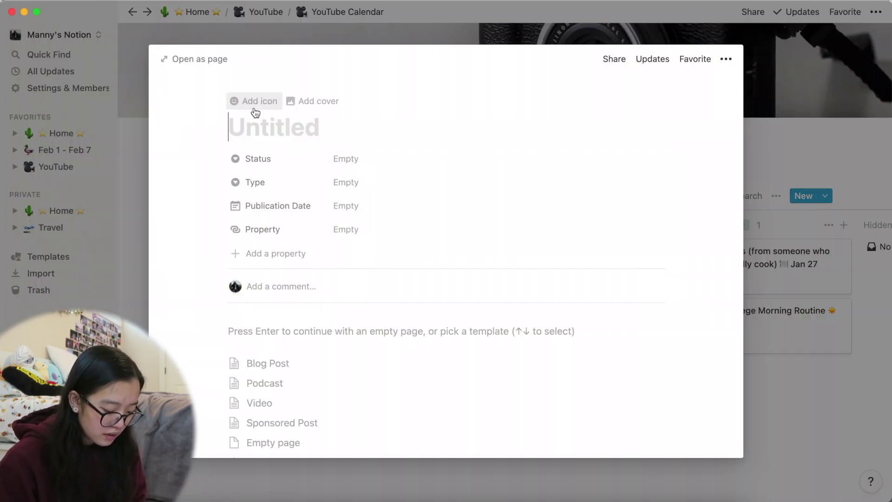
pyautogui.write('Notion tour')
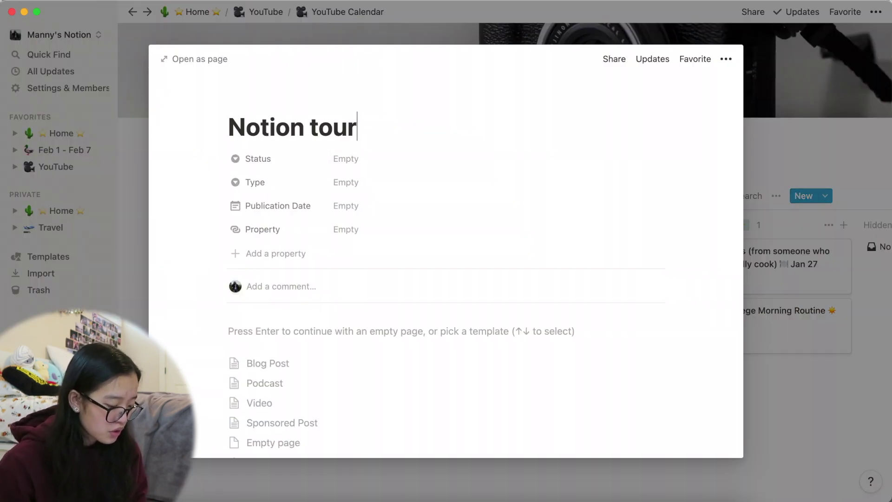
pyautogui.press('BackSpace')
pyautogui.press('BackSpace')
pyautogui.press('BackSpace')
pyautogui.press('BackSpace')
pyautogui.write('Tour')
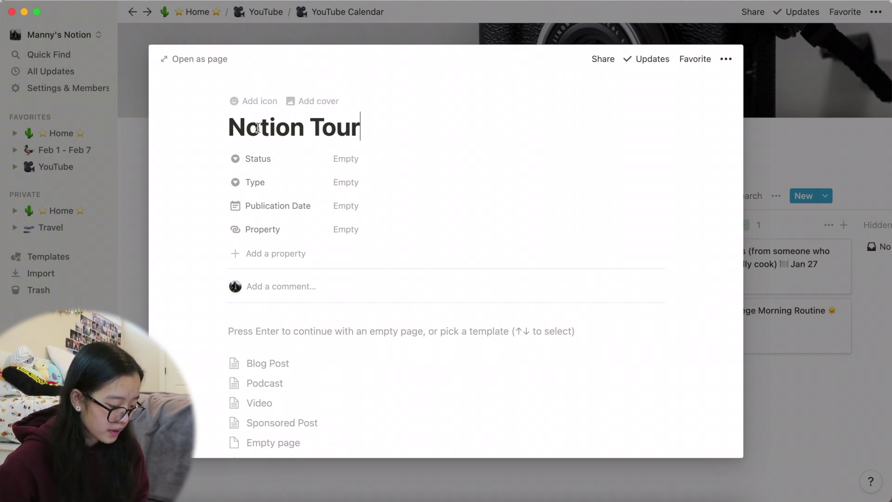
# - Set the Notion Tour entry's Status to Filming, Type to Video and Publication Date to Feb 10, 2021
pyautogui.click(347, 160)
pyautogui.click(368, 214)
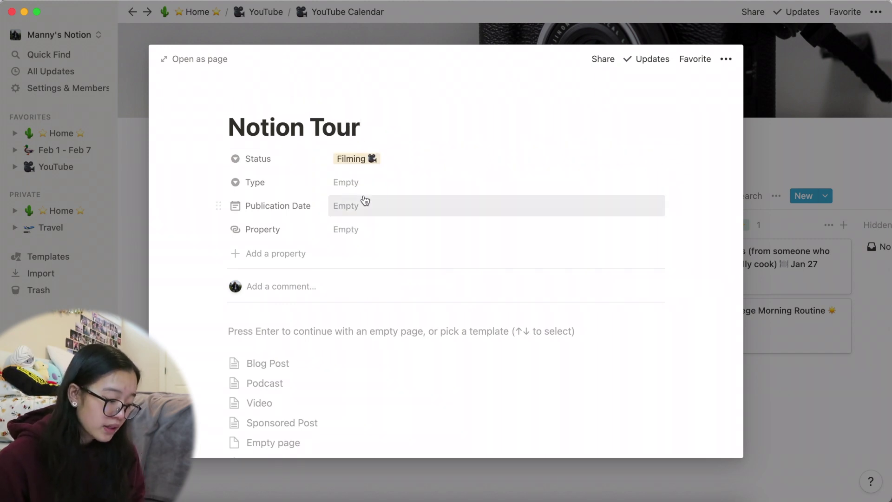
pyautogui.click(351, 181)
pyautogui.click(364, 222)
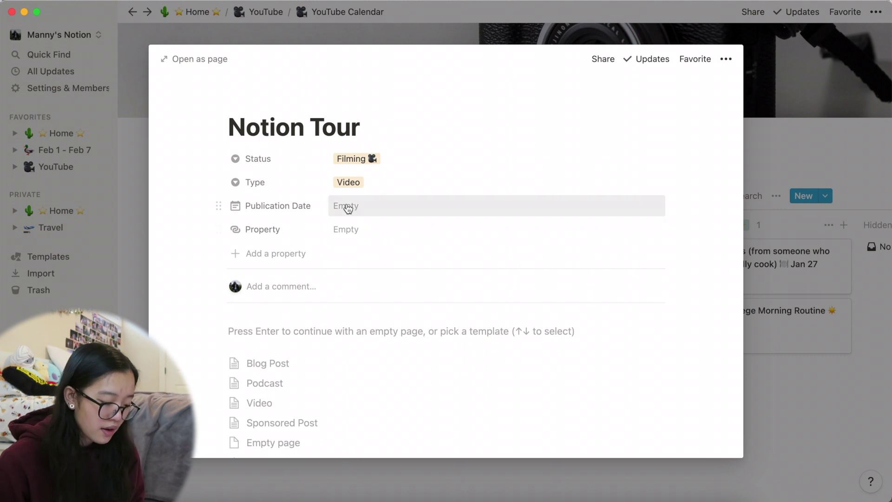
pyautogui.click(347, 205)
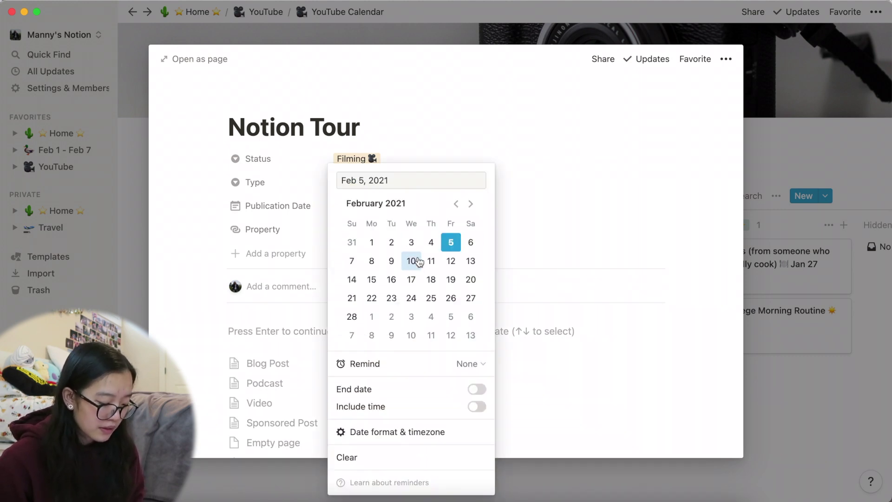
pyautogui.click(418, 261)
pyautogui.click(624, 200)
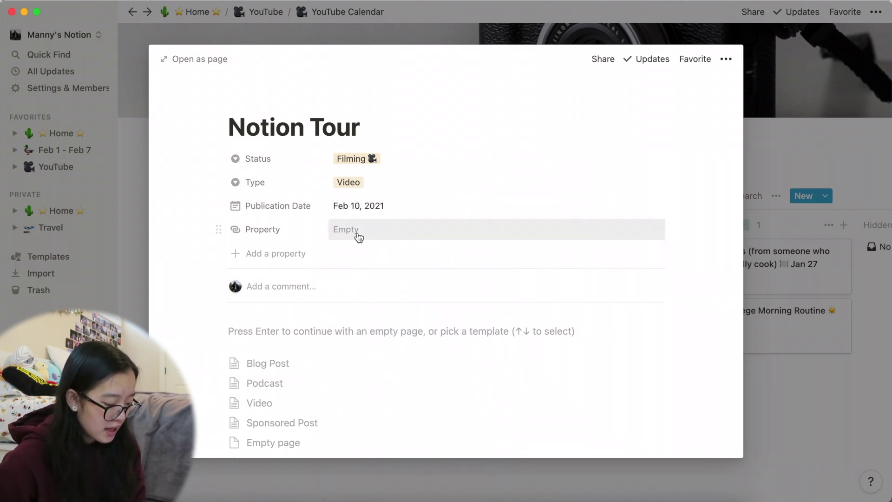
# - Fill the Notion Tour entry's empty body with the placeholder text "jfdkslalsdj" and close the entry
pyautogui.scroll(-4, 347, 331)
pyautogui.click(232, 174)
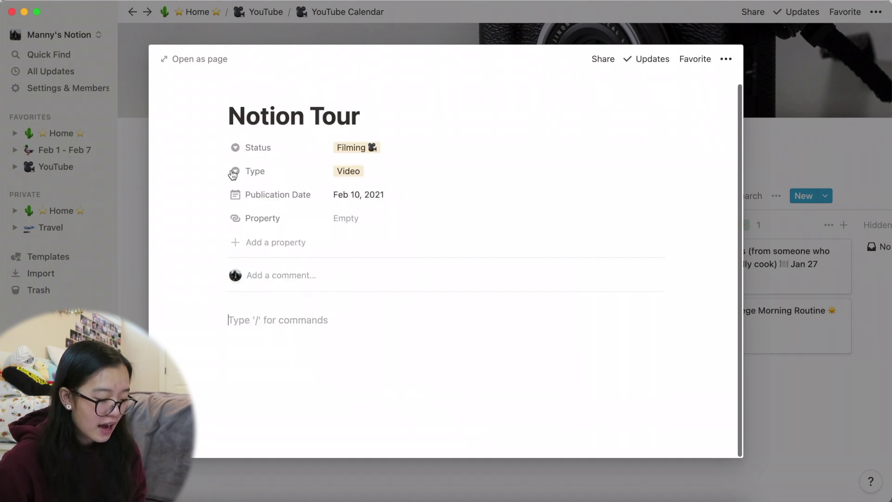
pyautogui.click(259, 326)
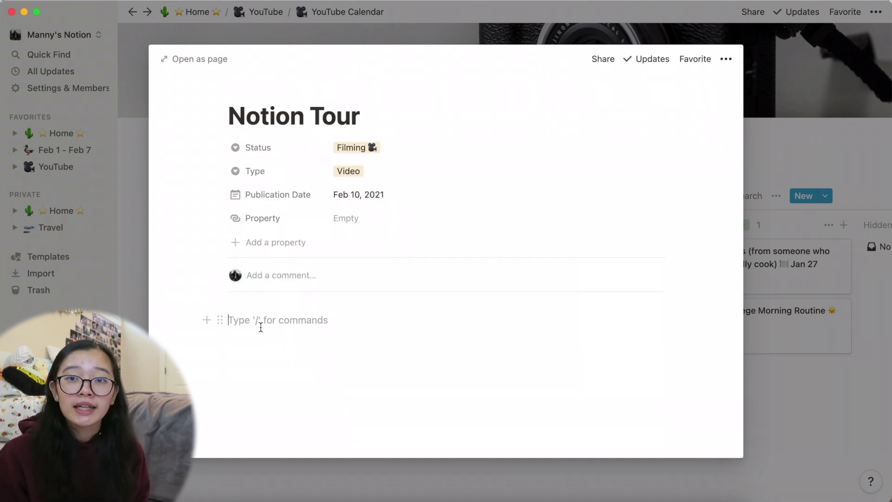
pyautogui.write('jfdkslalsdj')
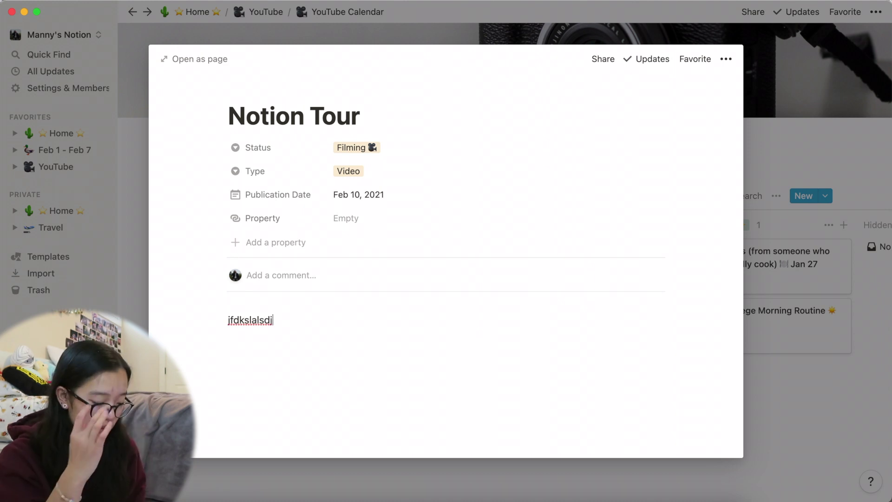
pyautogui.click(829, 115)
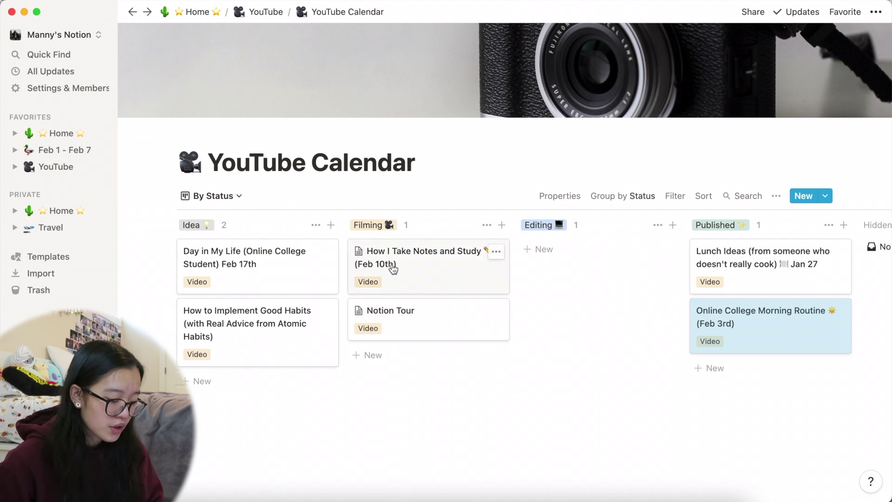
# - Open the "How I Take Notes and Study (Feb 10th)" card, review its properties and shot list, and close it
pyautogui.click(390, 266)
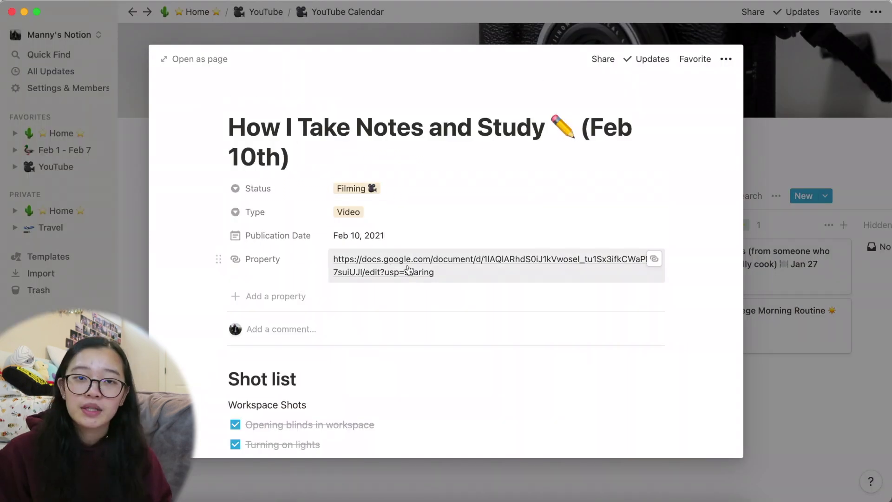
pyautogui.scroll(-10, 409, 269)
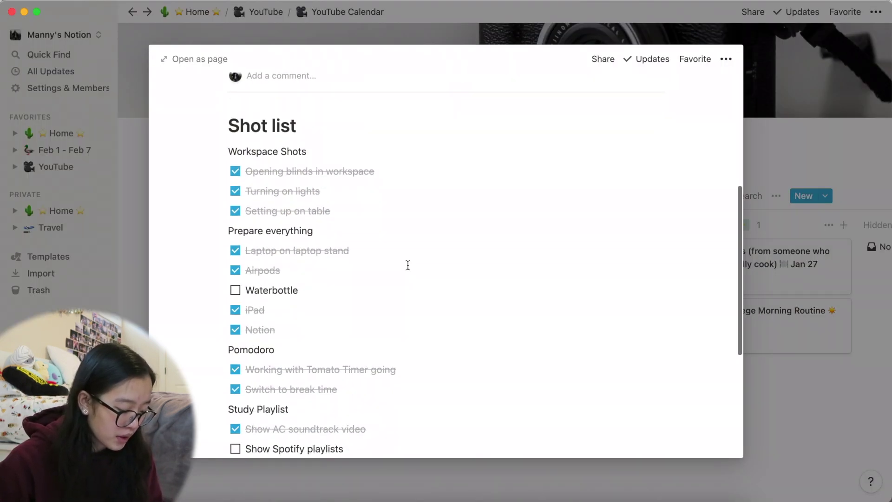
pyautogui.scroll(-5, 349, 353)
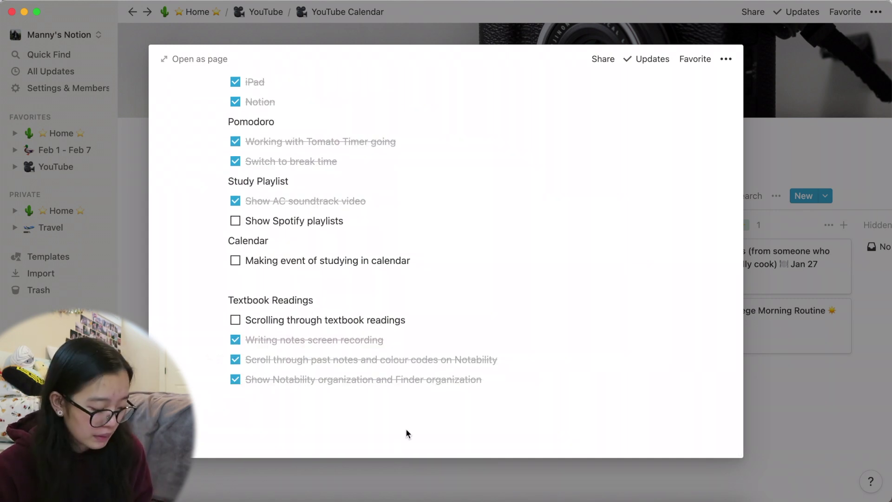
pyautogui.scroll(5, 465, 232)
pyautogui.scroll(5, 465, 232)
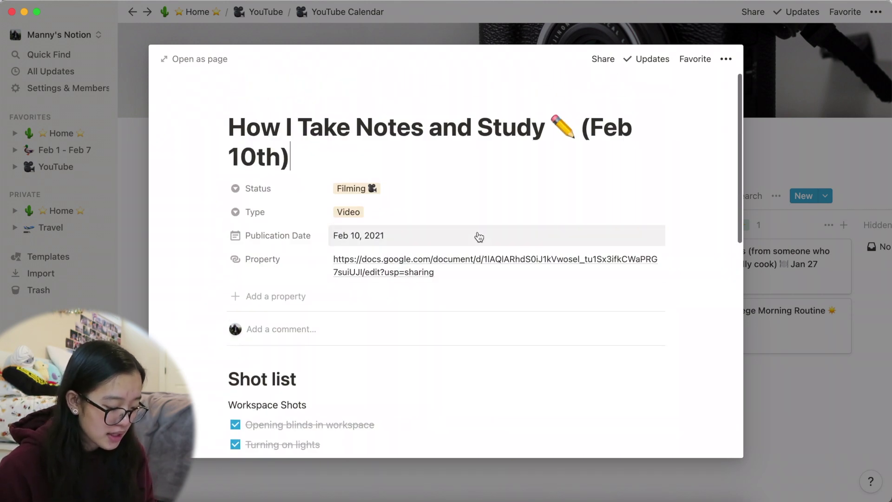
pyautogui.click(805, 380)
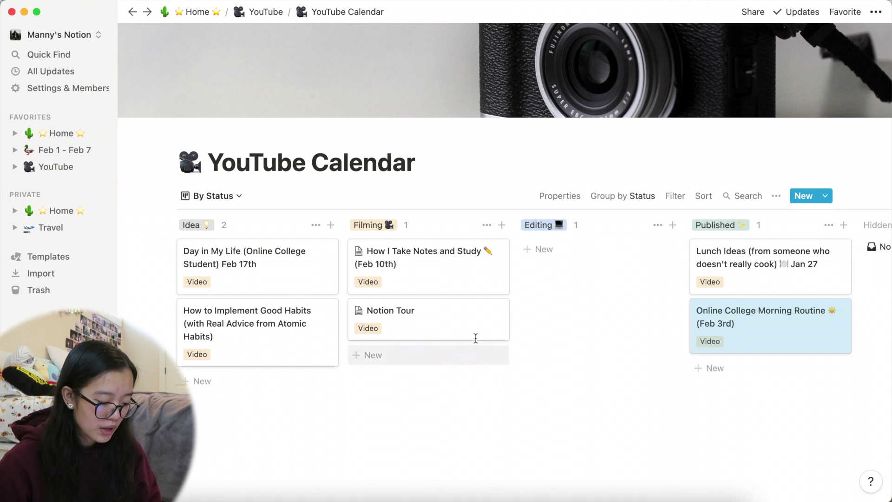
# - View the Video Ideas list from the YouTube page and return to the YouTube page
pyautogui.moveTo(377, 333); pyautogui.dragTo(405, 313)
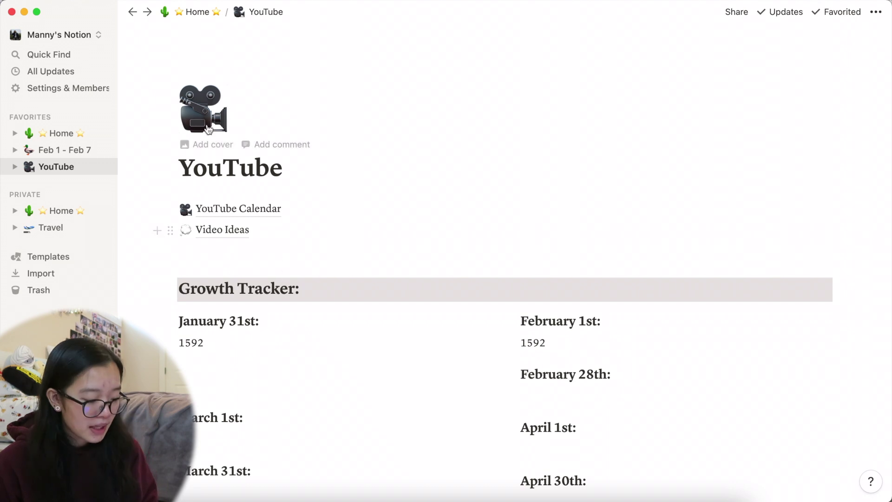
pyautogui.click(206, 234)
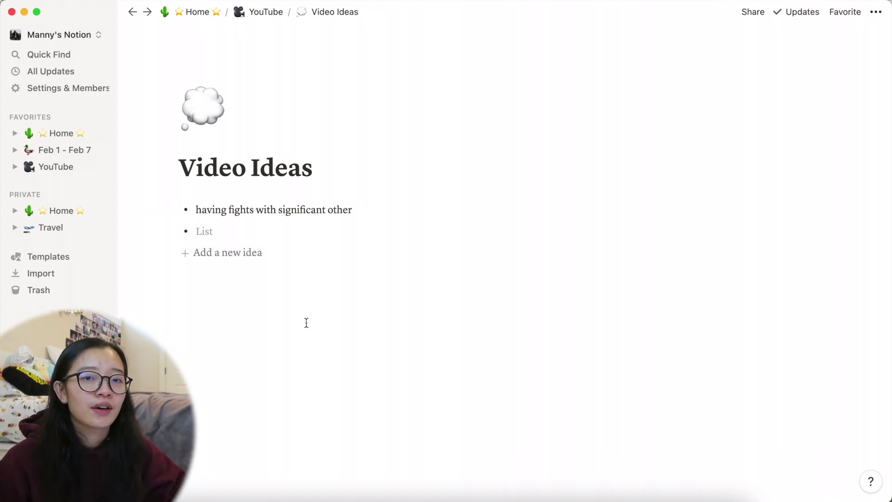
pyautogui.click(255, 11)
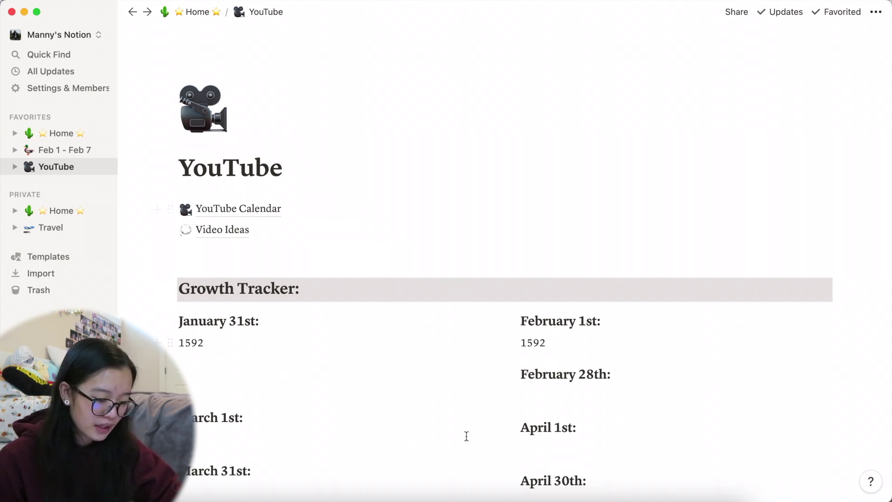
# - Go to the Home page and open Back Burner from its Other section
pyautogui.click(60, 133)
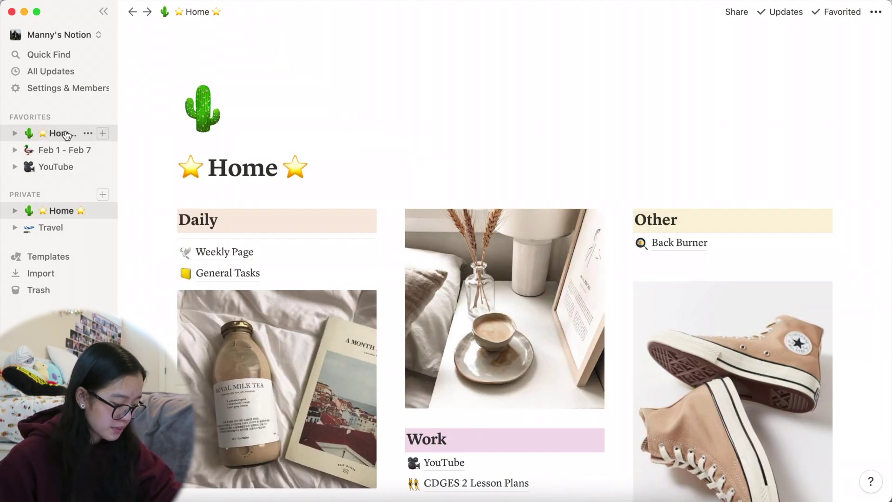
pyautogui.scroll(-3, 500, 220)
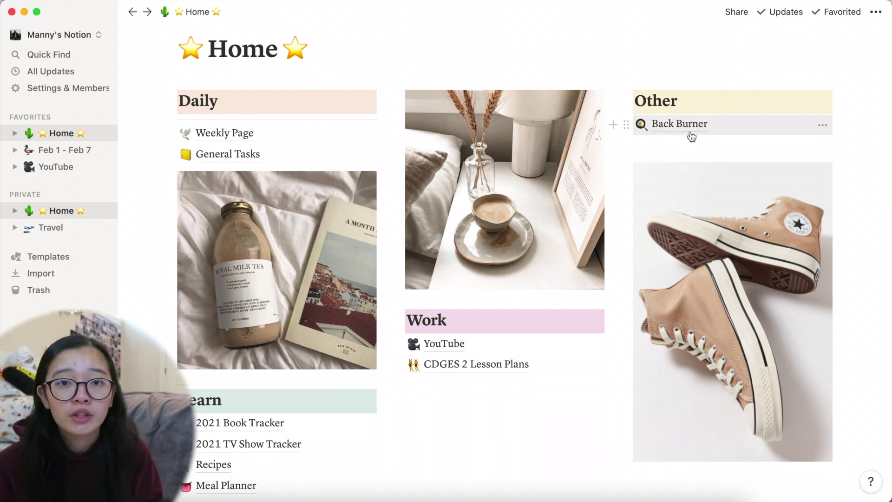
pyautogui.click(690, 134)
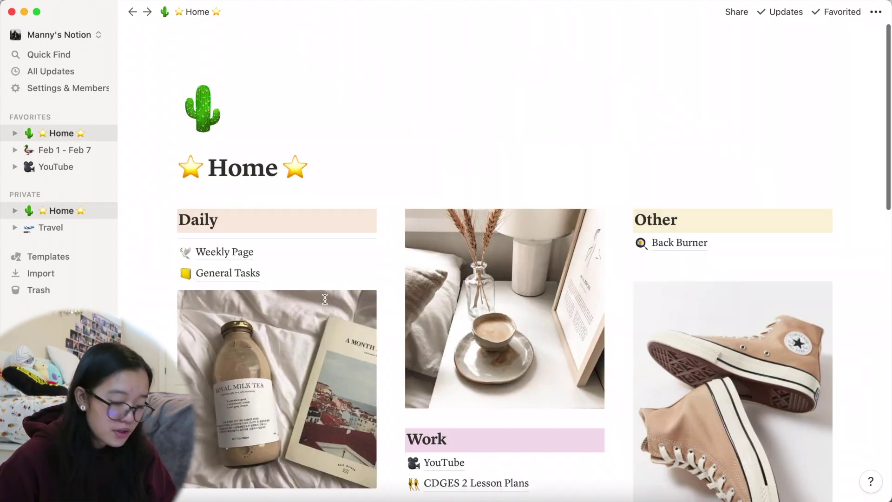
# - Examine the February 2021 Monthly View calendar at the end of the Home page
pyautogui.scroll(-1, 325, 302)
pyautogui.scroll(-10, 325, 303)
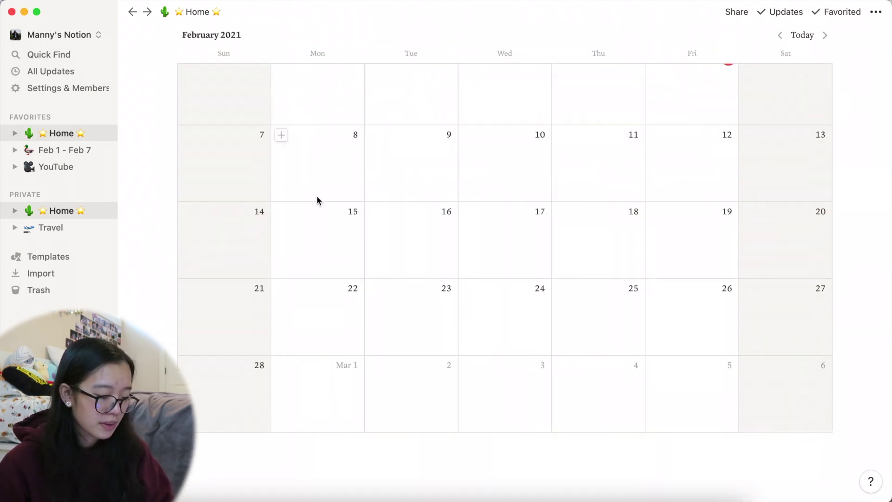
pyautogui.scroll(2, 604, 432)
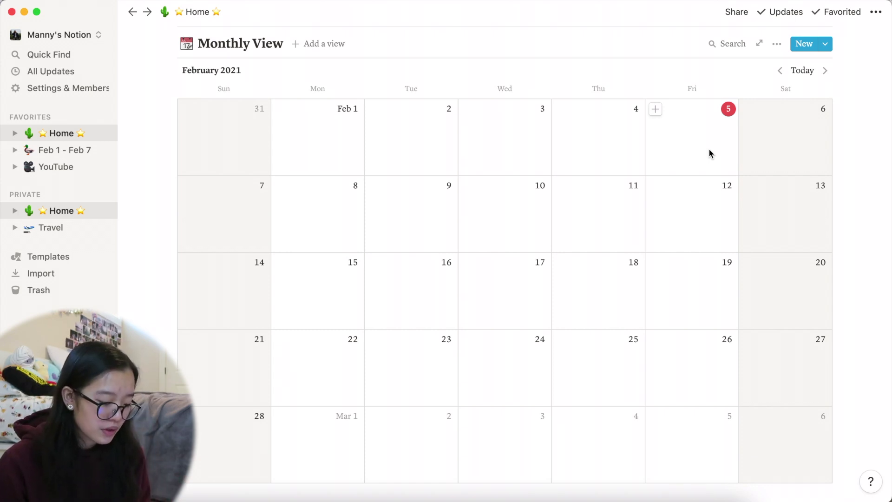
pyautogui.scroll(-1, 709, 149)
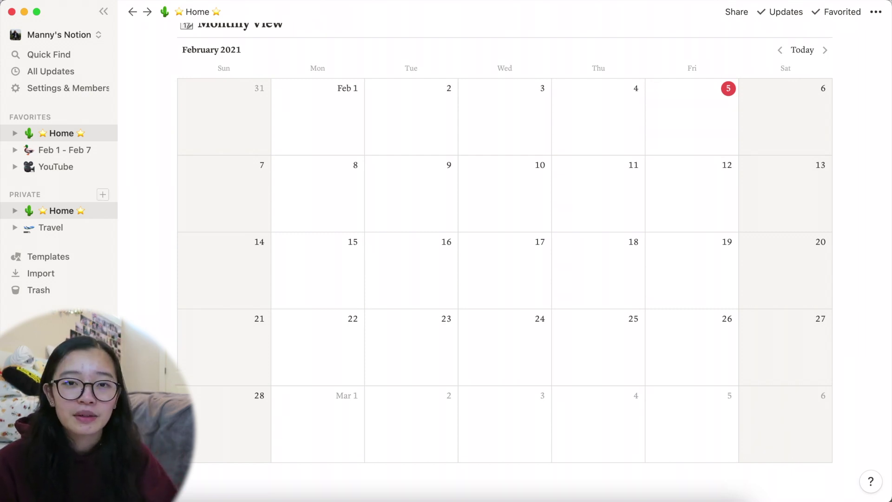
# - Open the Travel page and view the Japan page listed under Places I want to Go
pyautogui.click(60, 227)
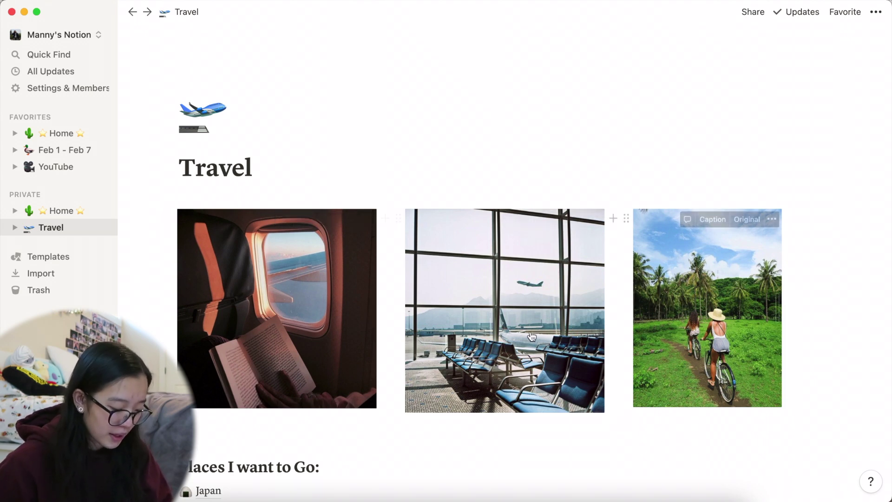
pyautogui.scroll(-1, 663, 373)
pyautogui.scroll(-5, 663, 373)
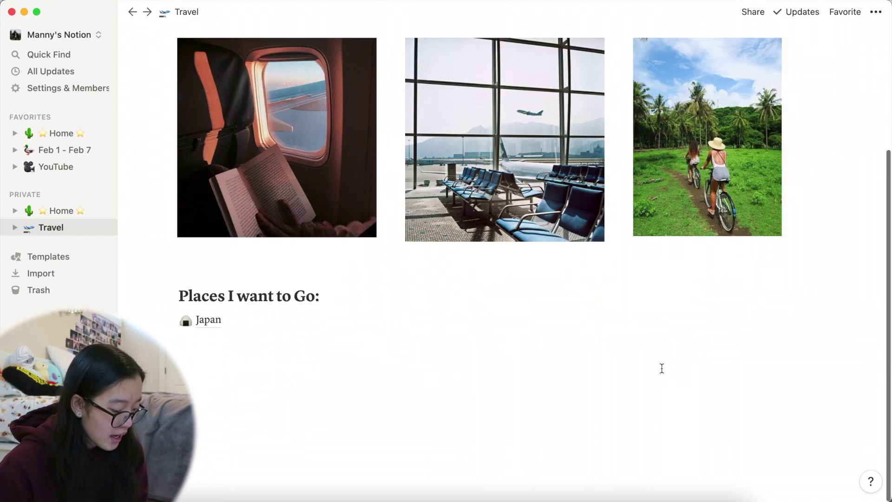
pyautogui.click(207, 319)
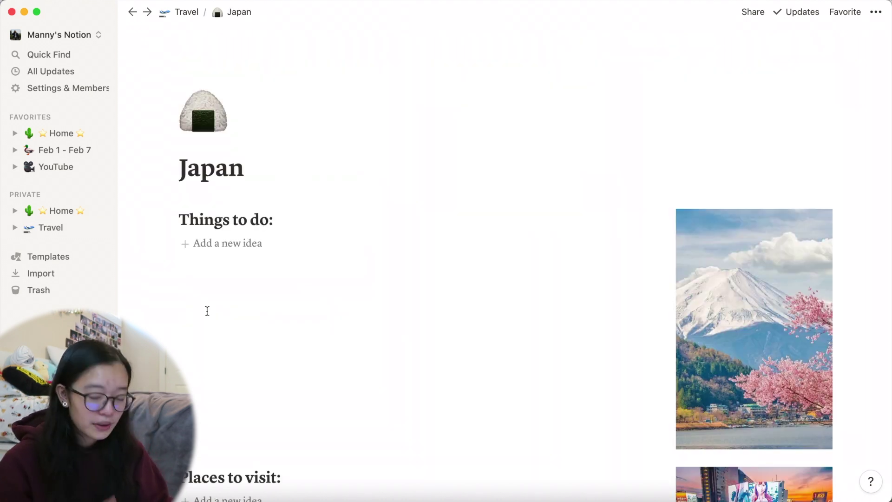
pyautogui.scroll(-1, 288, 371)
pyautogui.scroll(1, 288, 372)
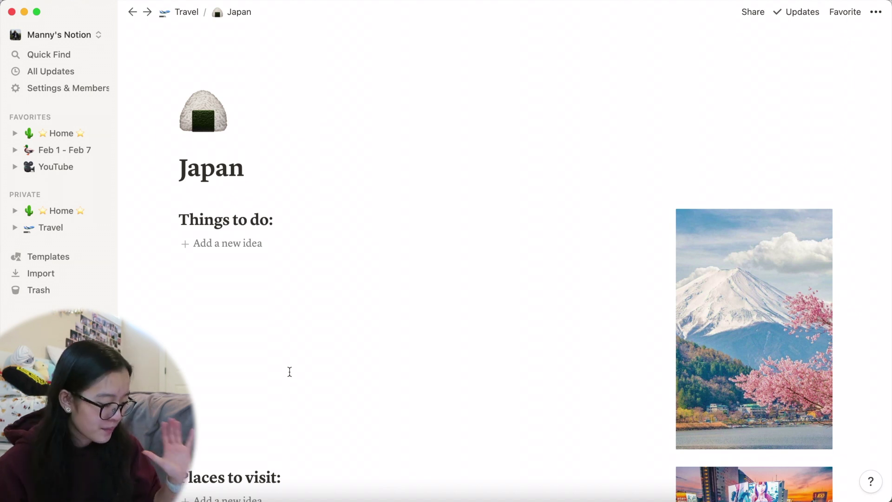
# - Examine the Japan page's Things to do, Places to visit and Things to eat sections with their accompanying photos
pyautogui.scroll(-4, 329, 193)
pyautogui.scroll(4, 308, 132)
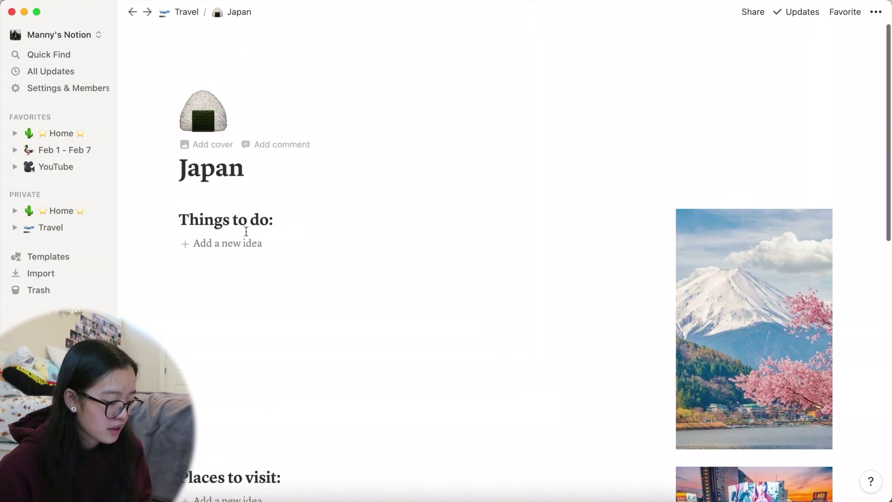
pyautogui.scroll(-5, 245, 235)
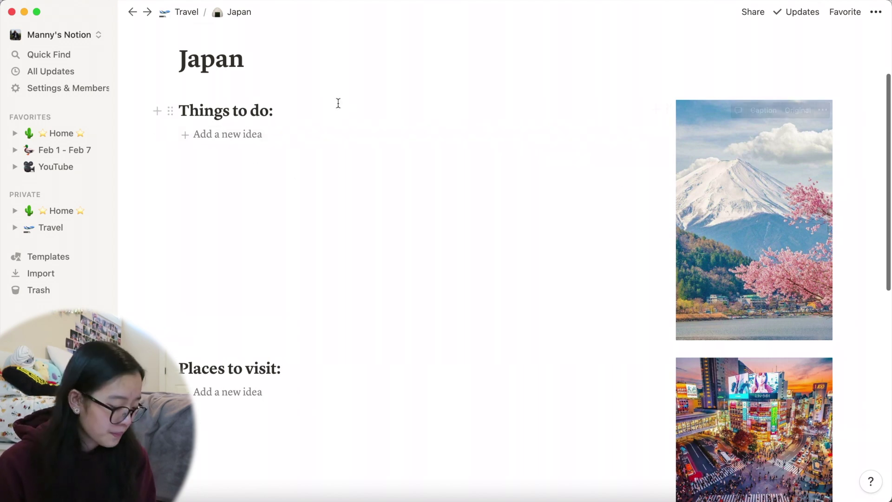
pyautogui.scroll(-7, 183, 185)
pyautogui.scroll(-10, 539, 308)
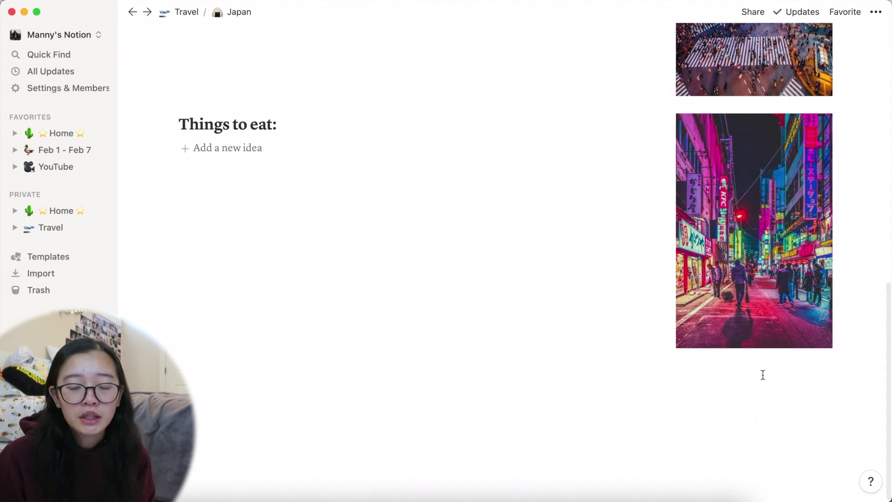
pyautogui.scroll(-1, 760, 375)
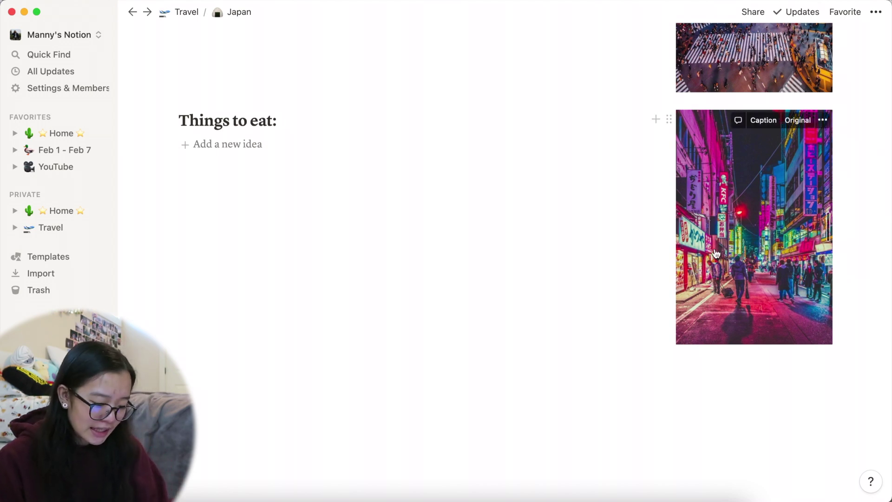
pyautogui.scroll(5, 517, 222)
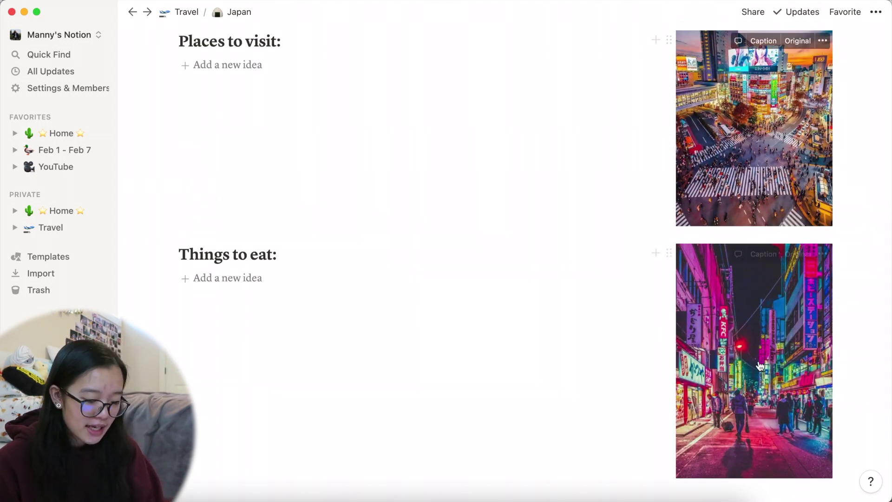
pyautogui.scroll(8, 747, 194)
pyautogui.scroll(-5, 766, 279)
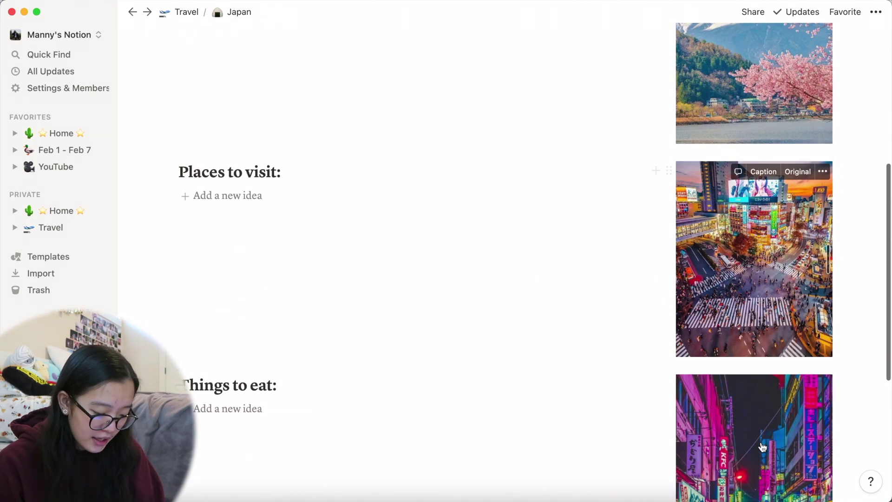
pyautogui.scroll(10, 784, 355)
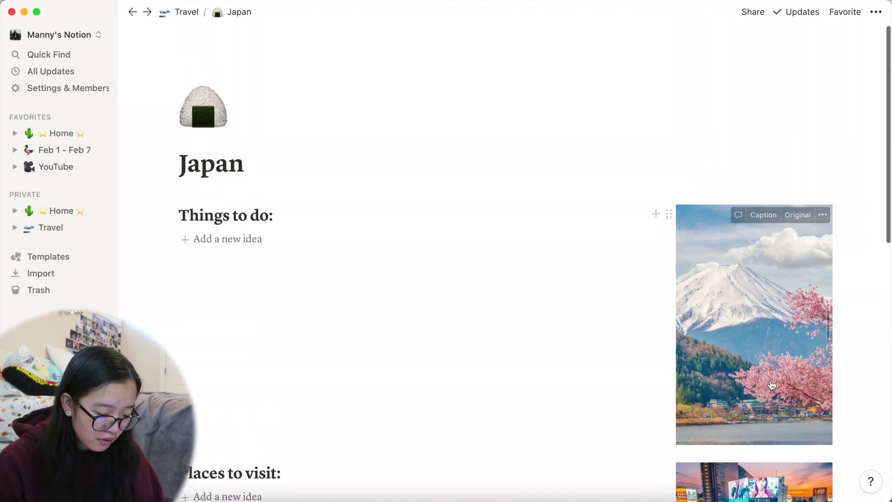
pyautogui.scroll(-10, 752, 279)
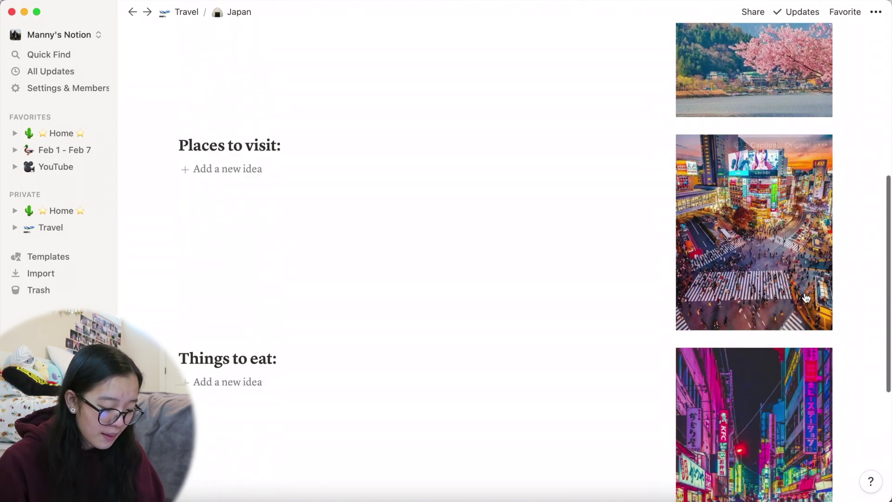
# - Return to the parent Travel page and view its Places I want to Go section
pyautogui.click(185, 12)
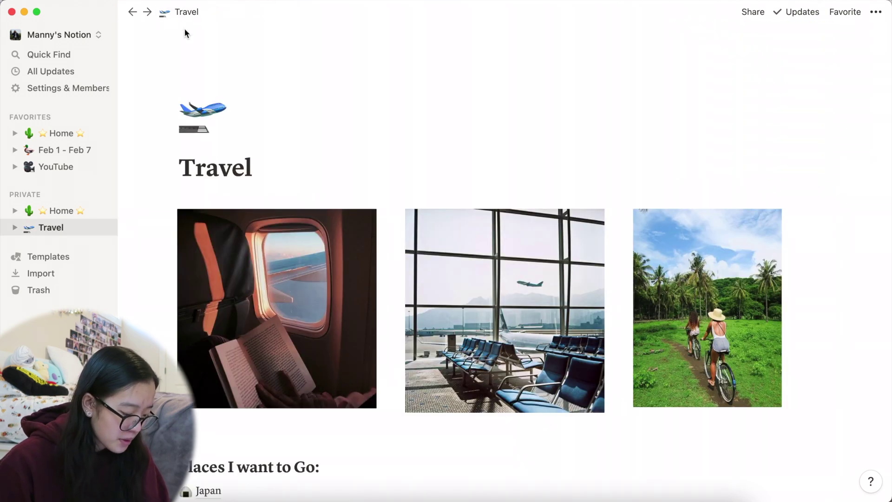
pyautogui.scroll(-3, 243, 412)
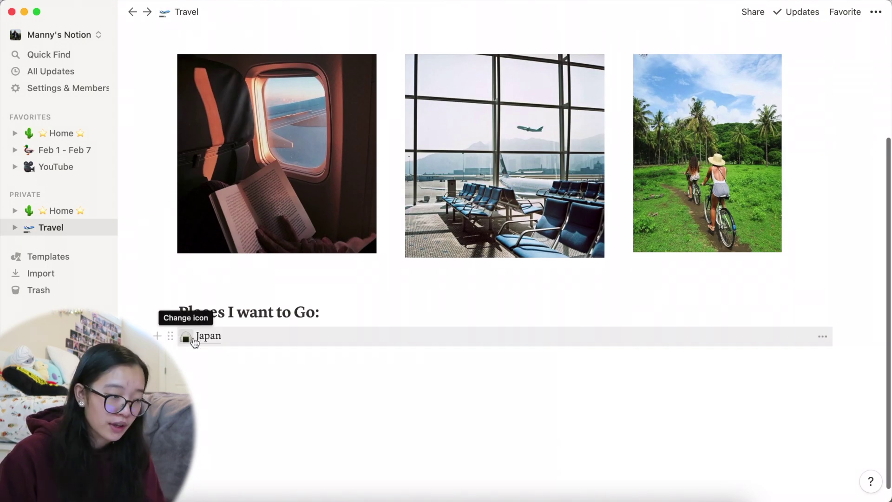